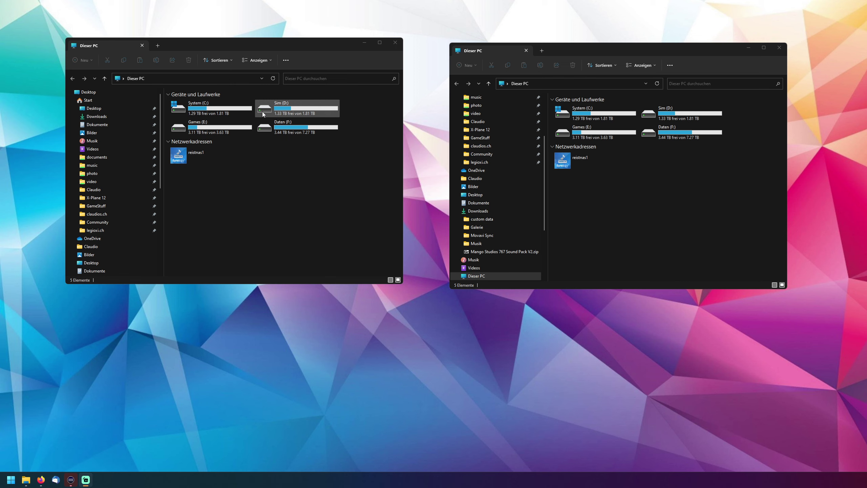
Open the autoortho folder under Games\Programms on drive Sim (D:) in the first file window.
double_click(263, 112)
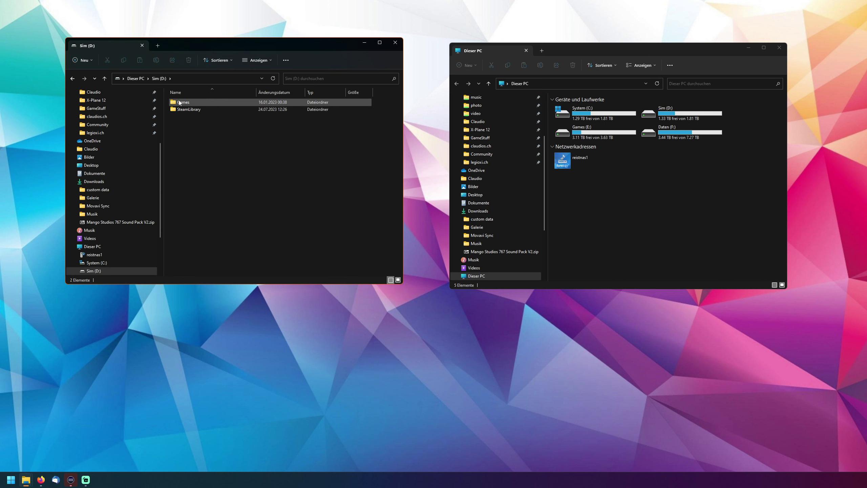
double_click(179, 103)
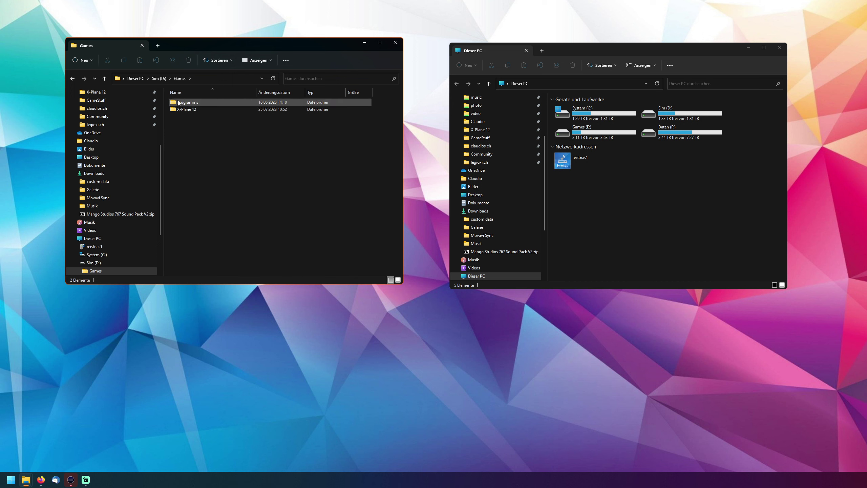
double_click(184, 102)
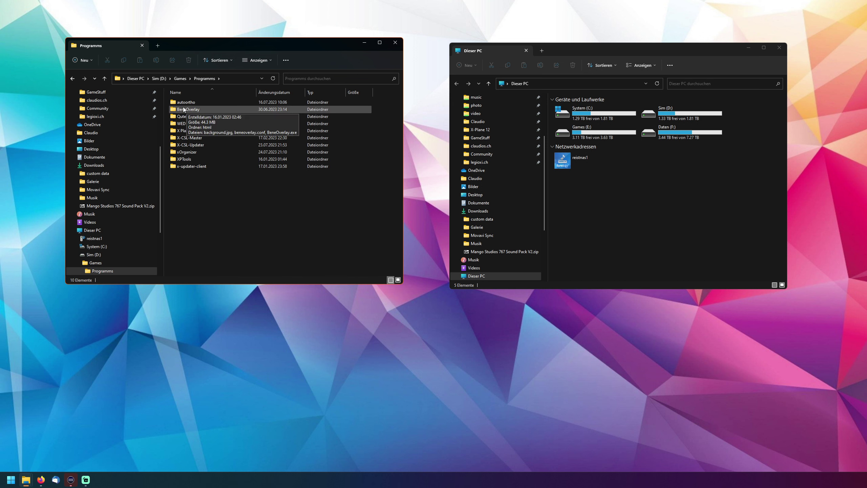
double_click(188, 104)
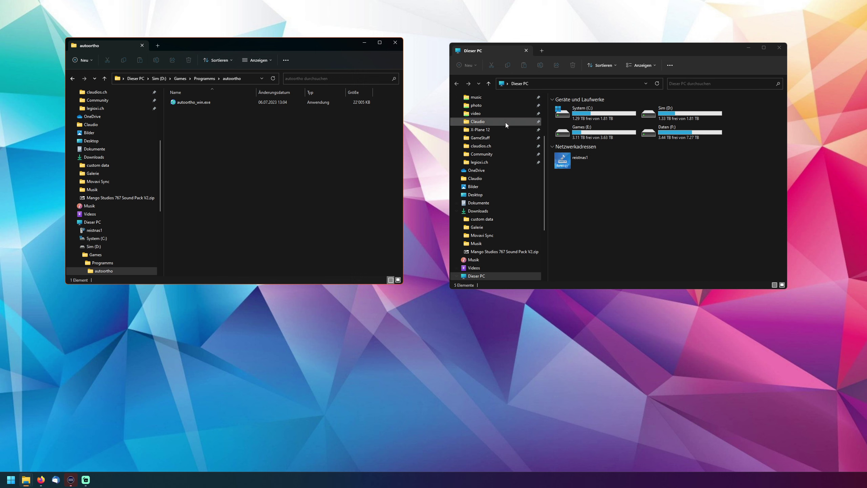
Open the user's own profile folder under Benutzer on System (C:) in the second file window.
double_click(560, 117)
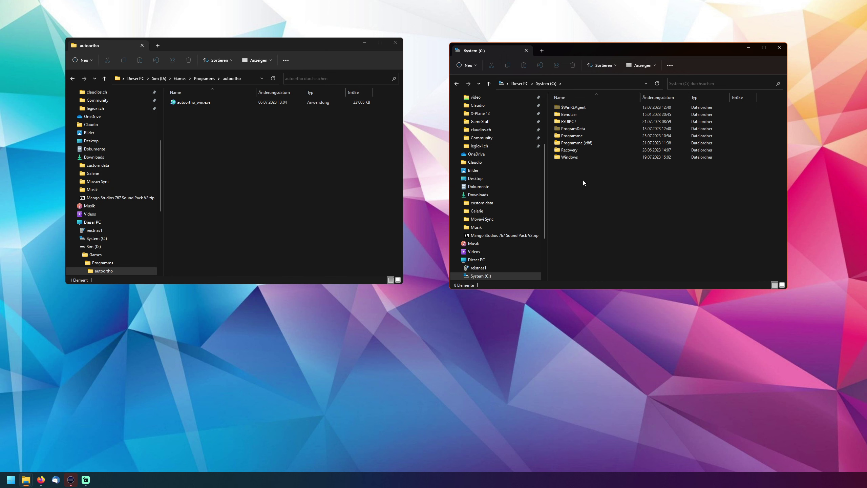
left_click(567, 116)
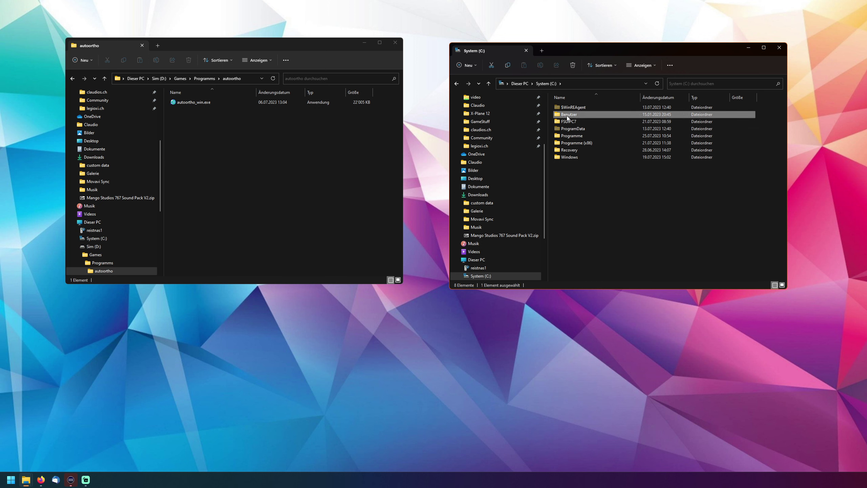
double_click(567, 116)
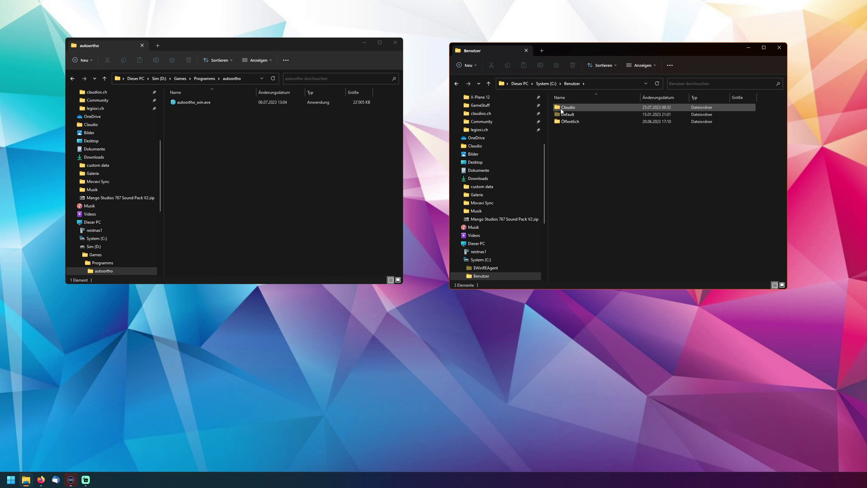
double_click(562, 109)
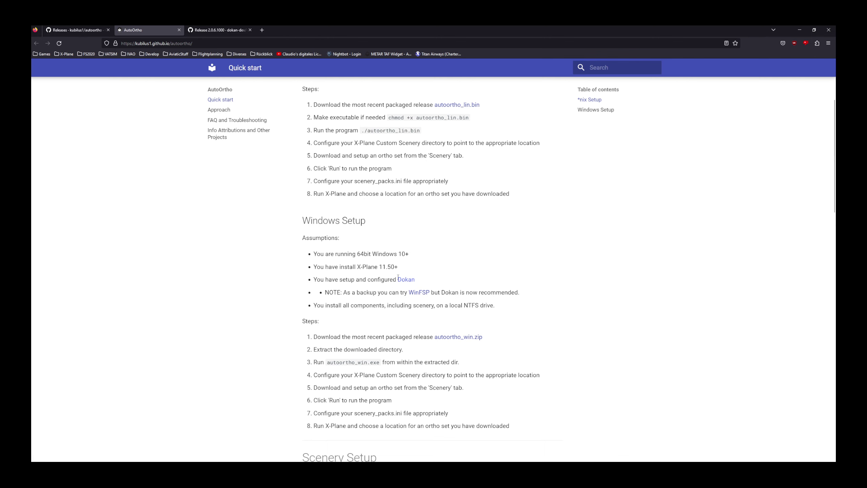
View the Dokan 2.0.6.1000 release page in the browser and run DokanSetup.exe from the Downloads folder.
left_click(218, 30)
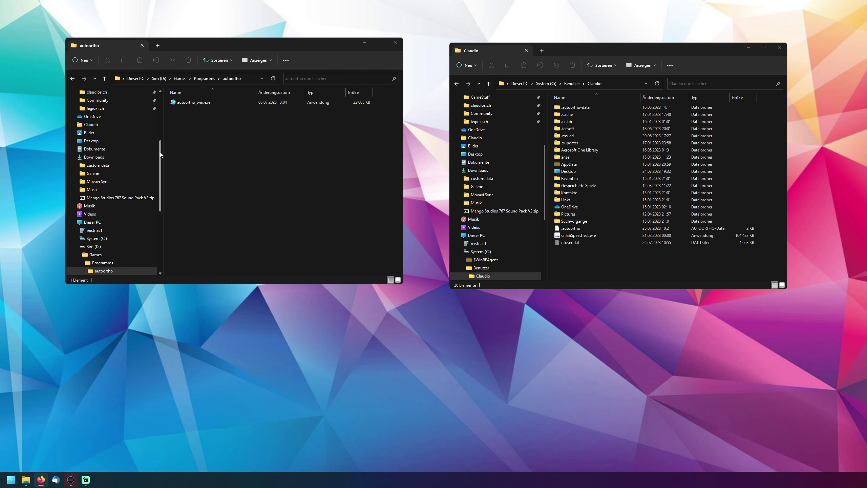
left_click(94, 157)
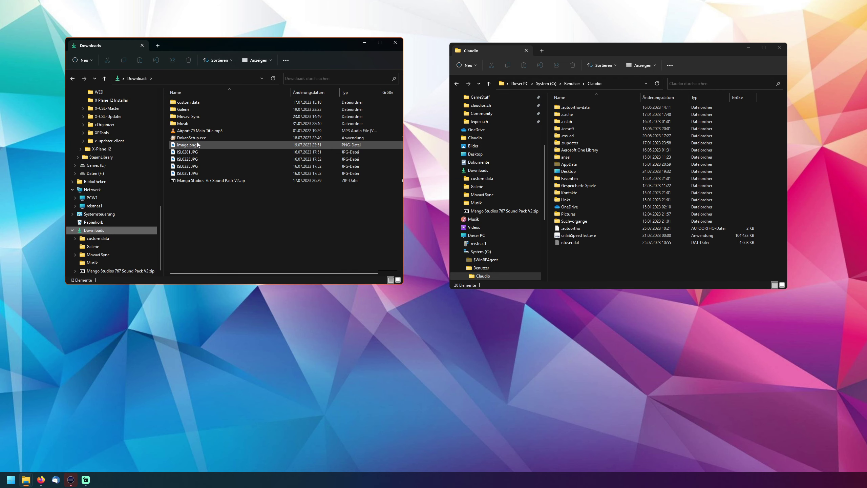
mouse_move(196, 138)
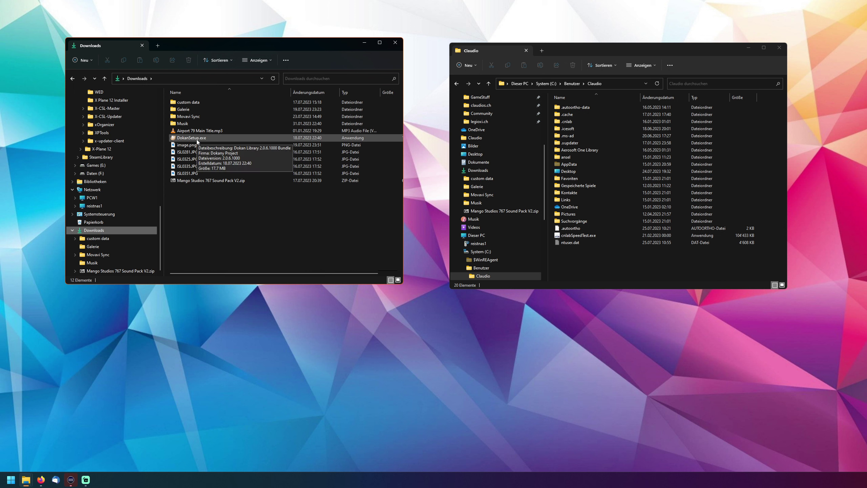
double_click(193, 139)
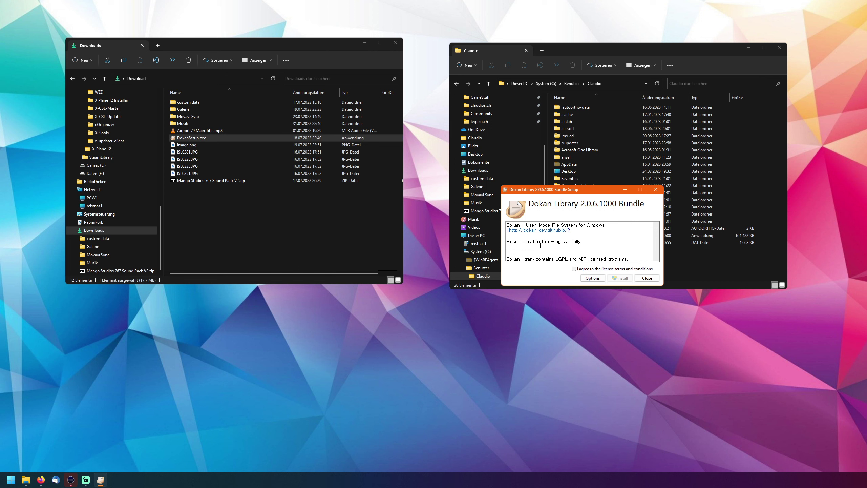
Accept the license terms, install the Dokan Library 2.0.6.1000 Bundle, and close the finished installer.
scroll(540, 246, "down", 3)
scroll(553, 251, "up", 3)
scroll(565, 256, "down", 1)
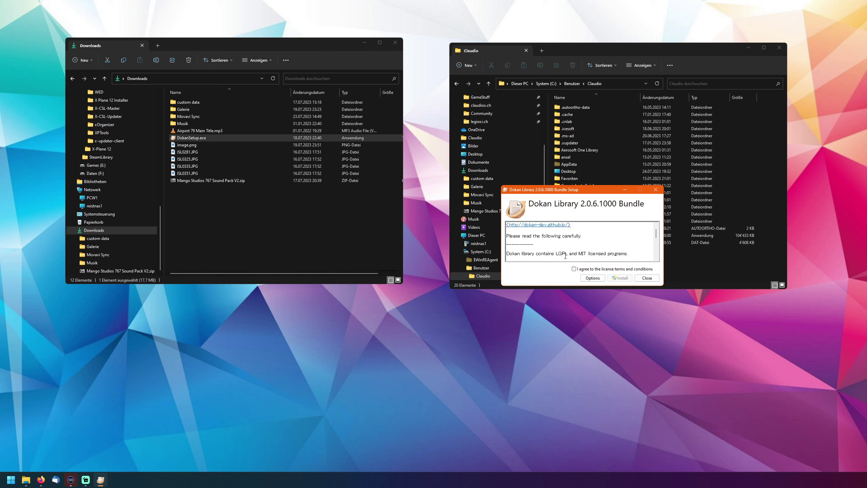
scroll(565, 256, "down", 2)
left_click(575, 270)
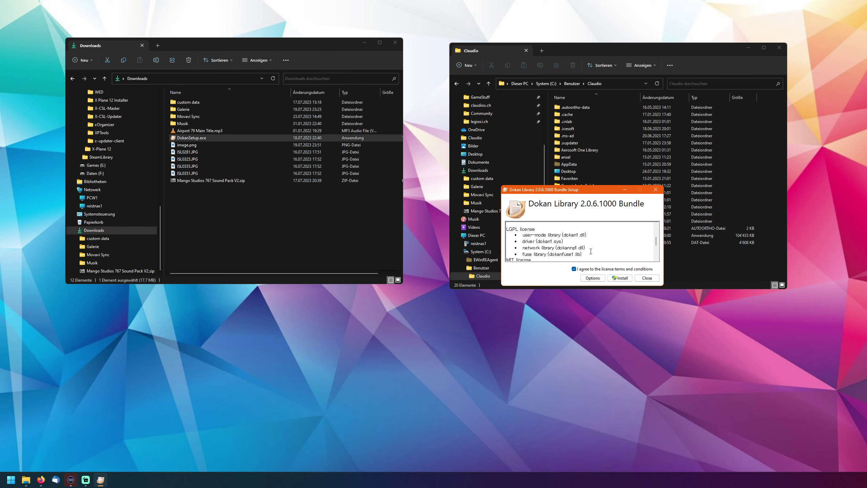
left_click(620, 278)
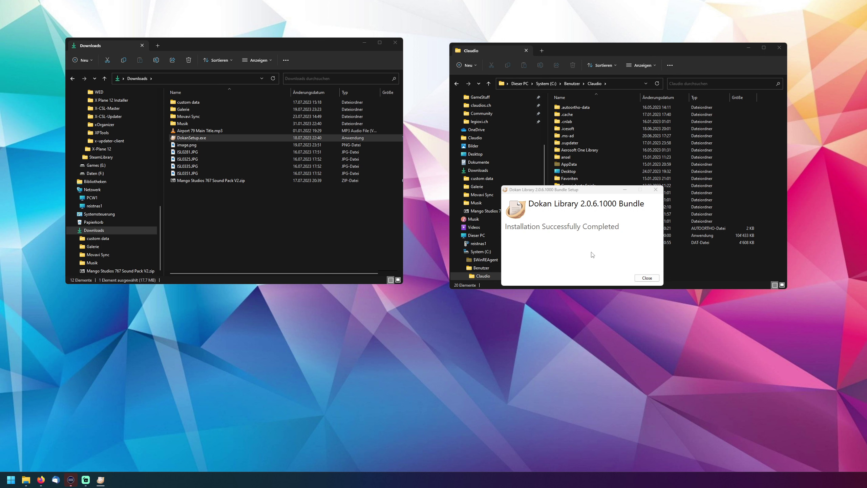
left_click(642, 278)
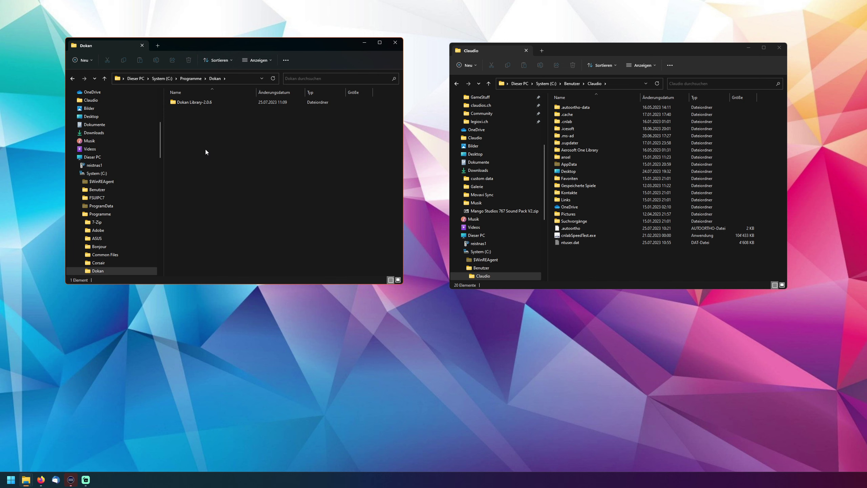
Return from the Dokan program folder to the autoortho folder and launch AutoOrtho from the pinned X Plane app group.
key("alt+Left")
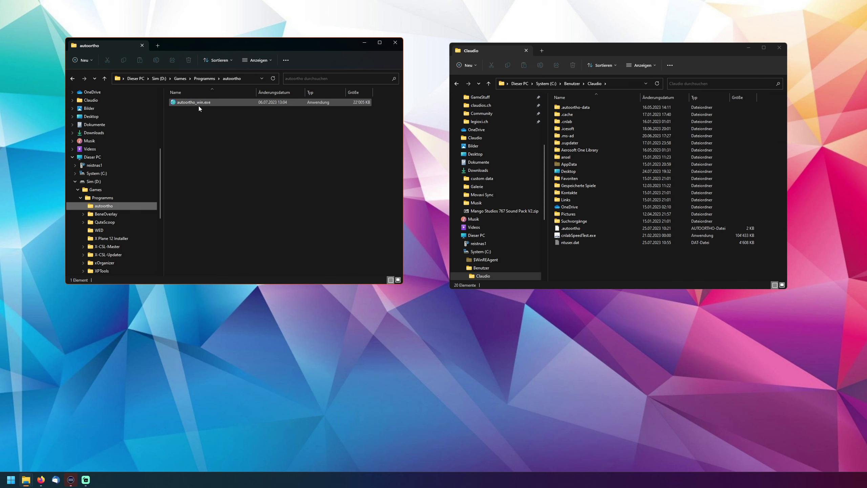
double_click(205, 103)
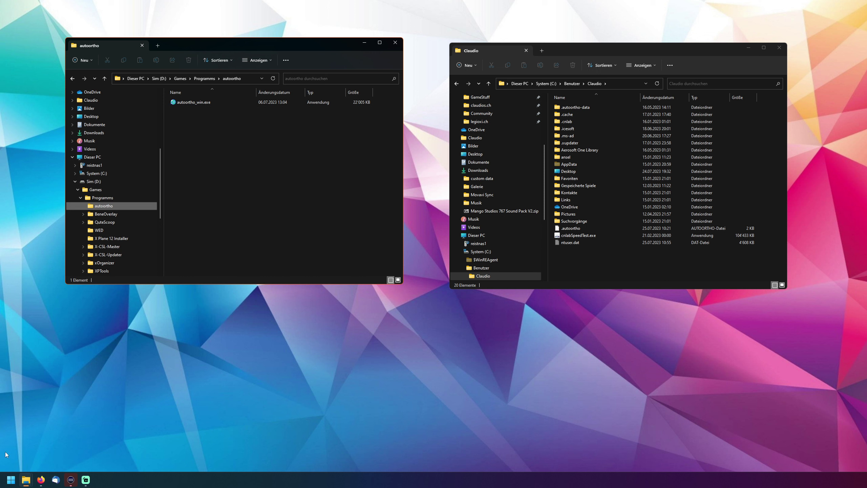
left_click(11, 479)
left_click(128, 290)
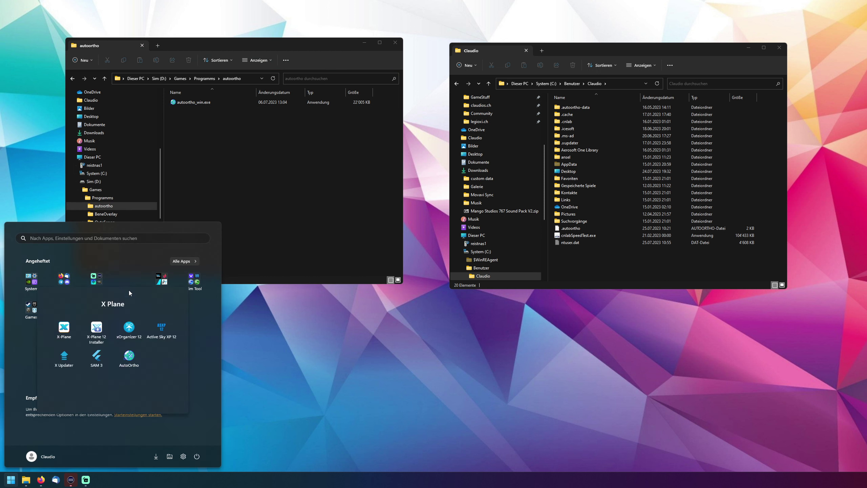
left_click(134, 358)
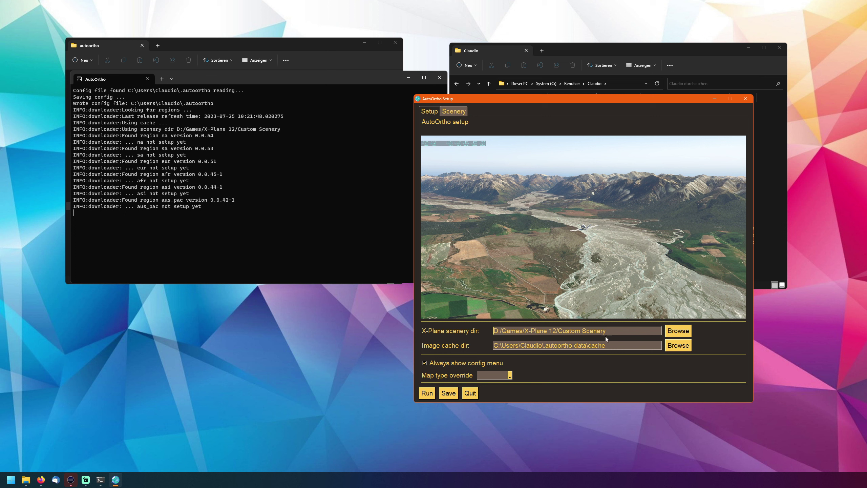
Review the X-Plane scenery directory, the image cache directory and the map type override options in AutoOrtho Setup.
left_click_drag(536, 331, 563, 347)
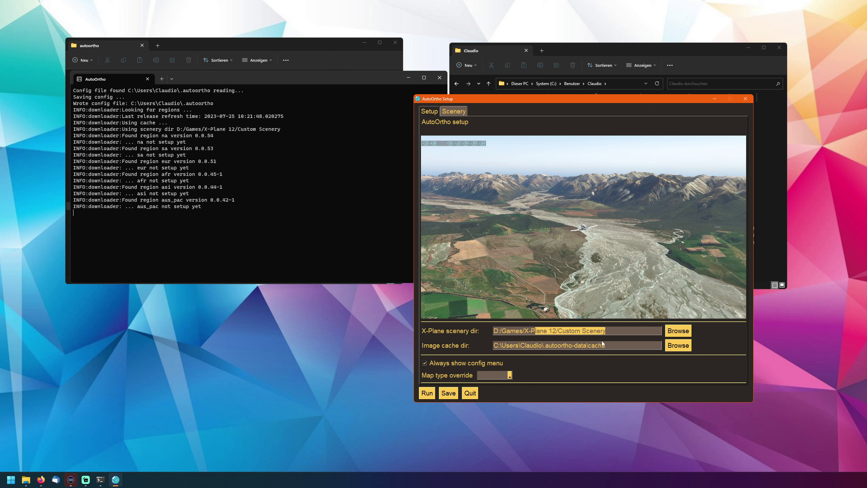
left_click(510, 376)
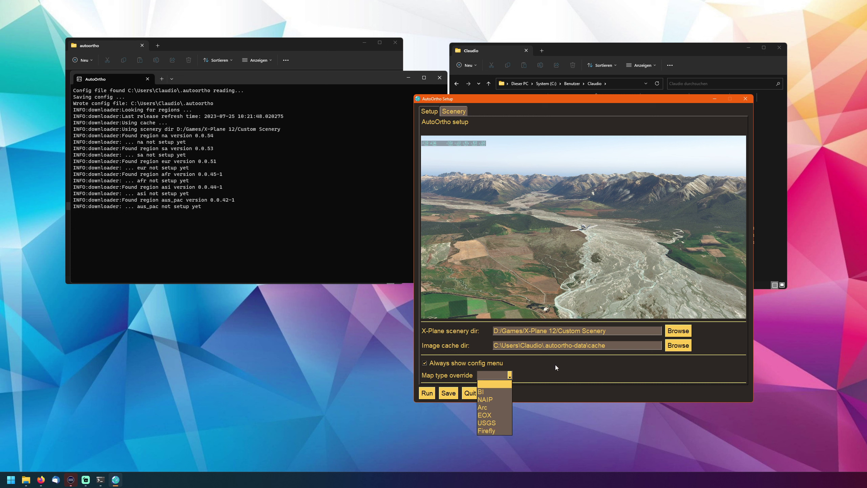
left_click(491, 374)
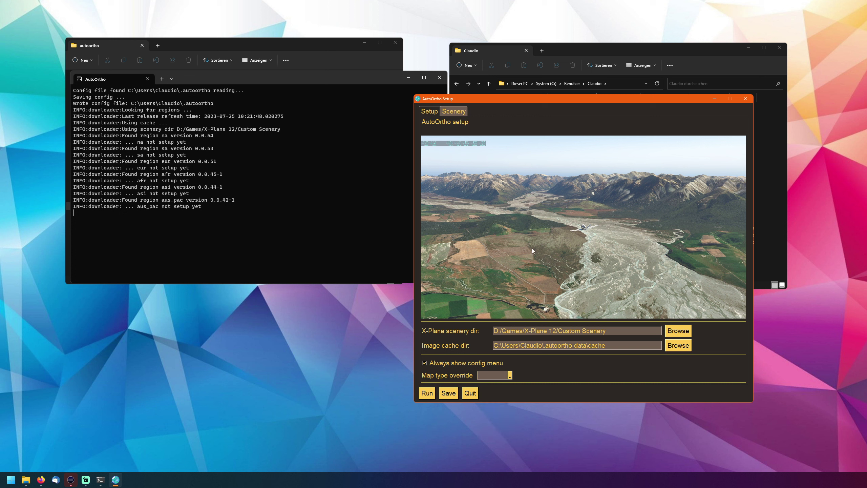
Check the version and installation status of the regional ortho sets in AutoOrtho's scenery list.
left_click(454, 112)
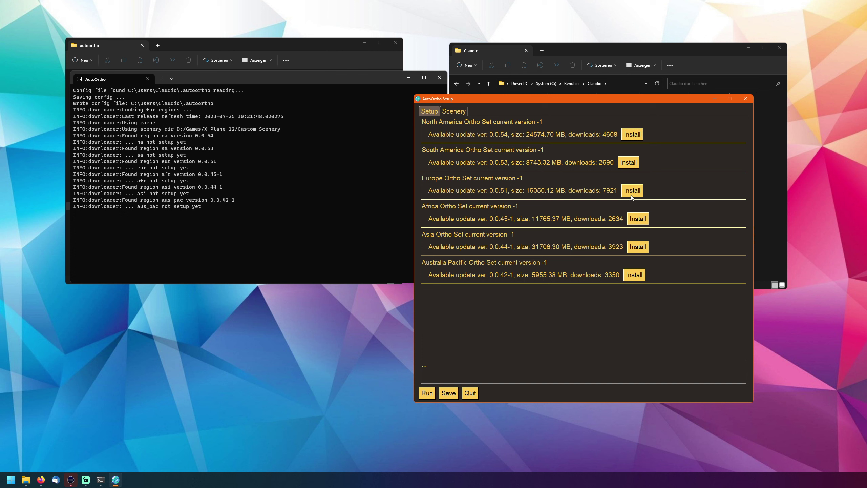
left_click(428, 112)
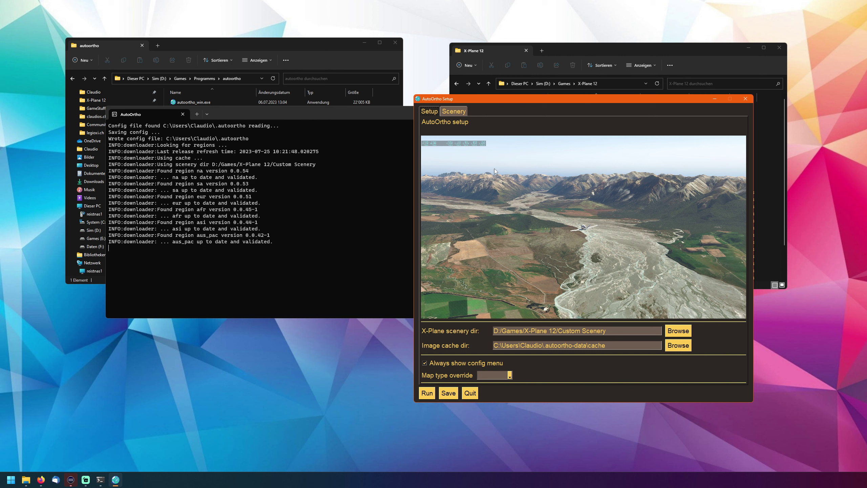
left_click(461, 111)
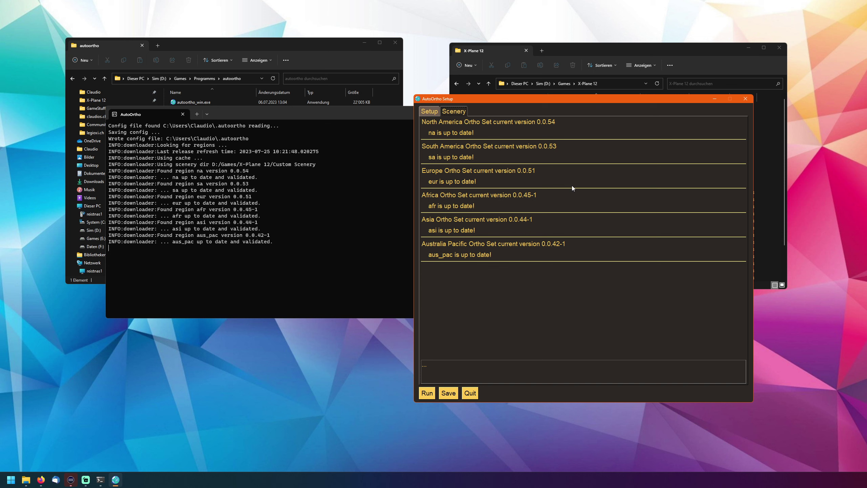
Open the Custom Scenery folder inside X-Plane 12 and find the yAutoOrtho_Overlays folder.
left_click(584, 52)
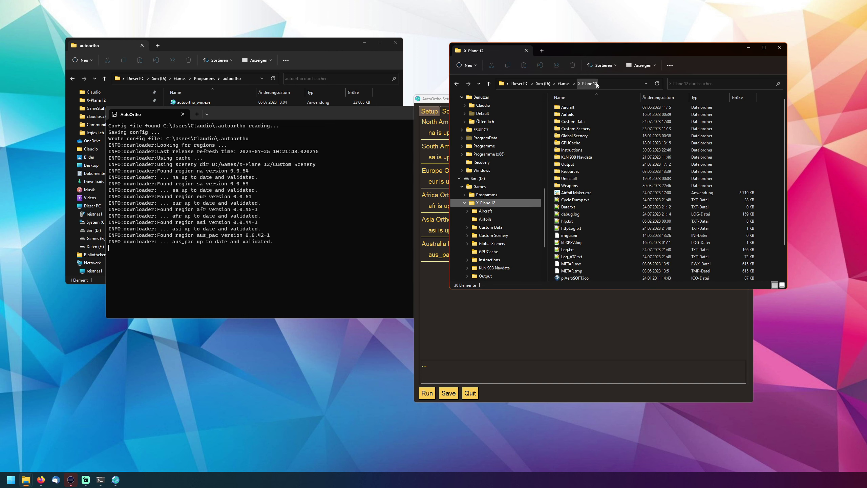
double_click(577, 130)
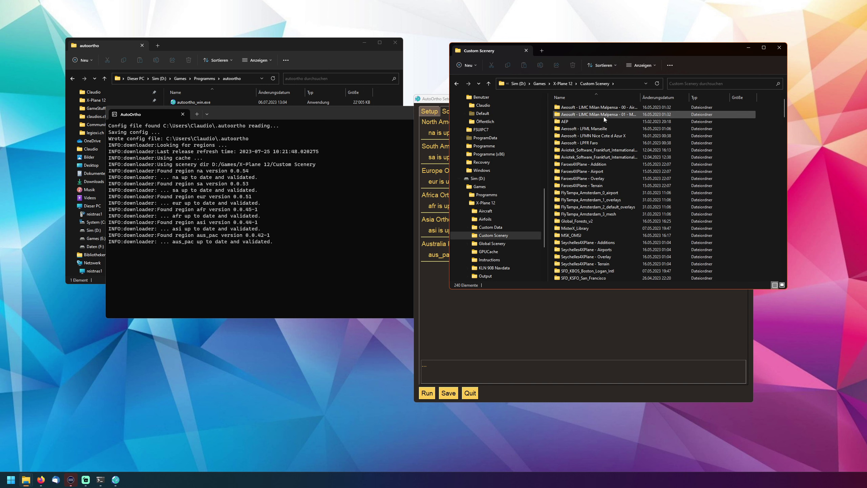
left_click_drag(785, 109, 785, 125)
left_click_drag(784, 130, 784, 167)
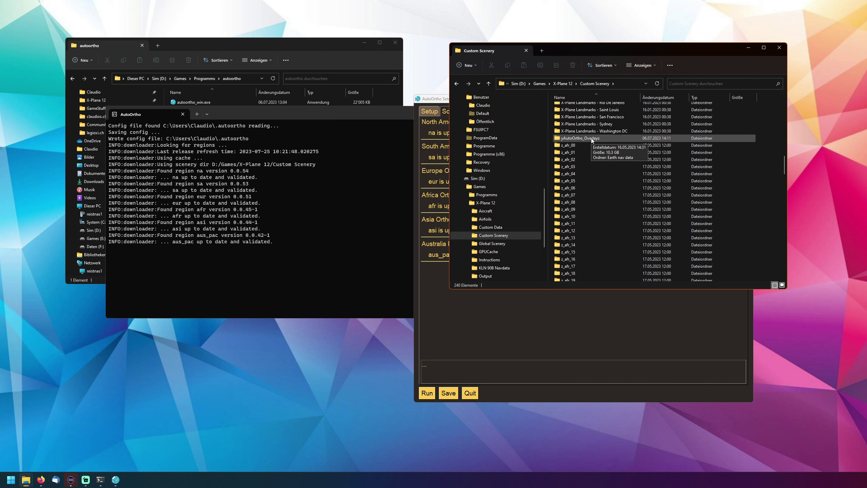
Examine the regional AutoOrtho tile folders in Custom Scenery, from z_afr_00 to z_sa_15, including z_autoortho and the z_eur folders.
left_click(581, 145)
scroll(581, 146, "down", 6)
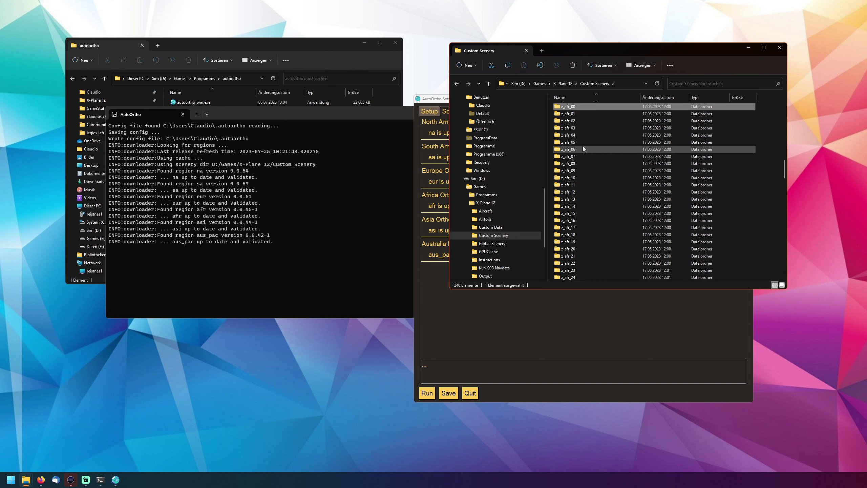
scroll(583, 147, "down", 15)
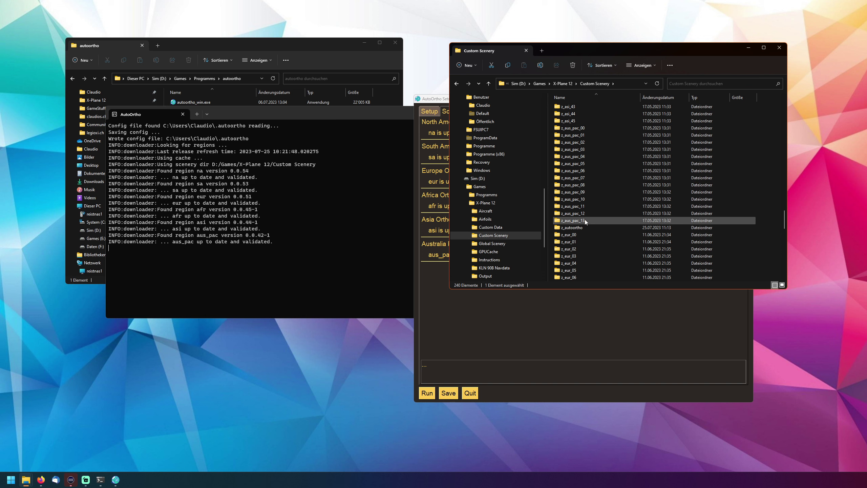
scroll(582, 219, "down", 20)
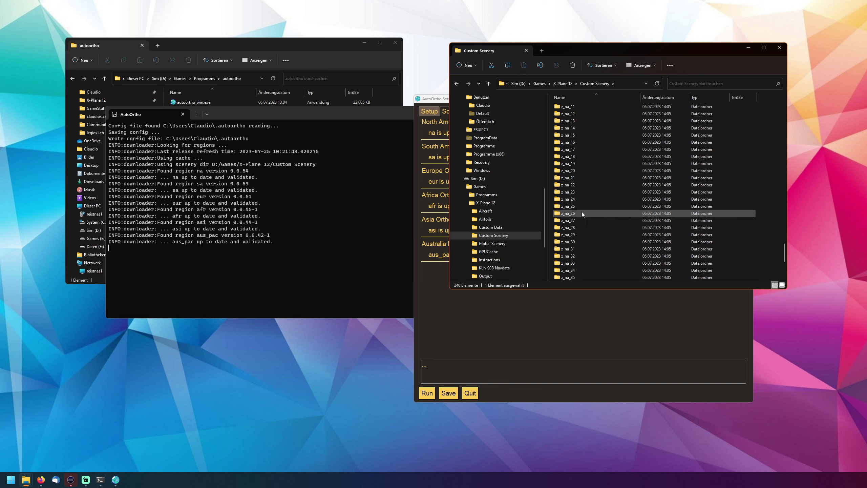
scroll(579, 236, "down", 2)
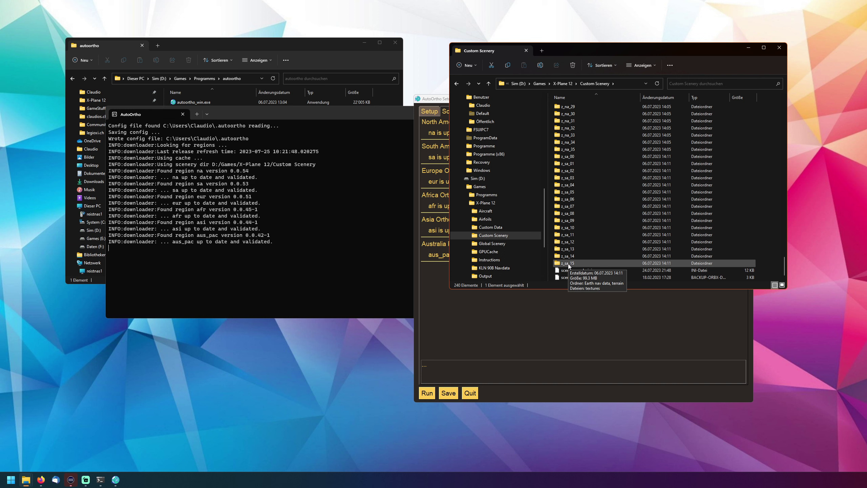
scroll(573, 241, "up", 14)
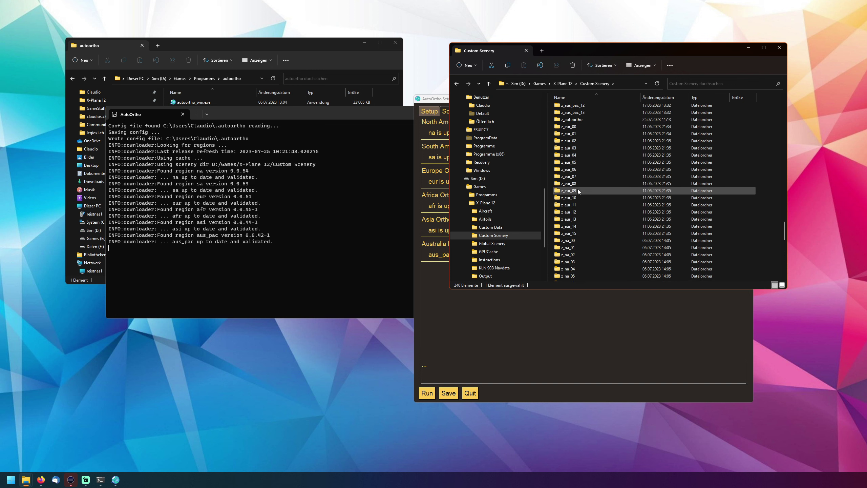
scroll(576, 160, "up", 2)
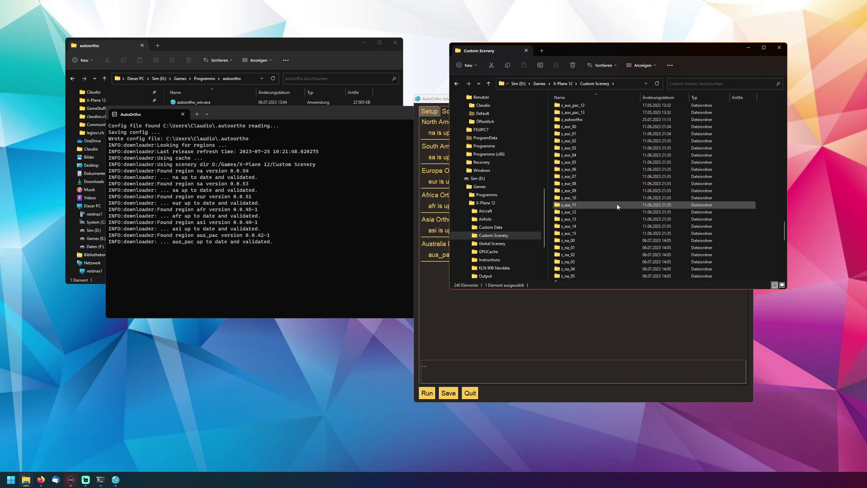
Examine the z_autoortho folder and the regional tile, yAutoOrtho_Overlays, X-Plane Landmarks and simHeaven folders in Custom Scenery.
scroll(628, 161, "up", 2)
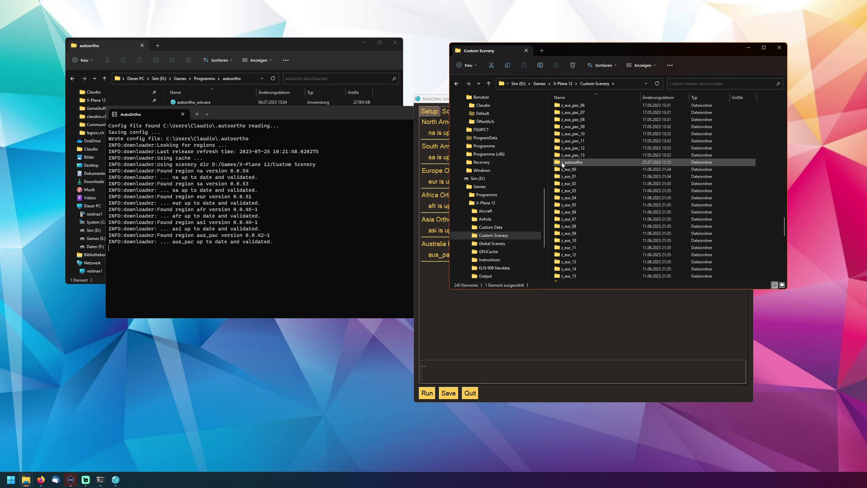
mouse_move(565, 168)
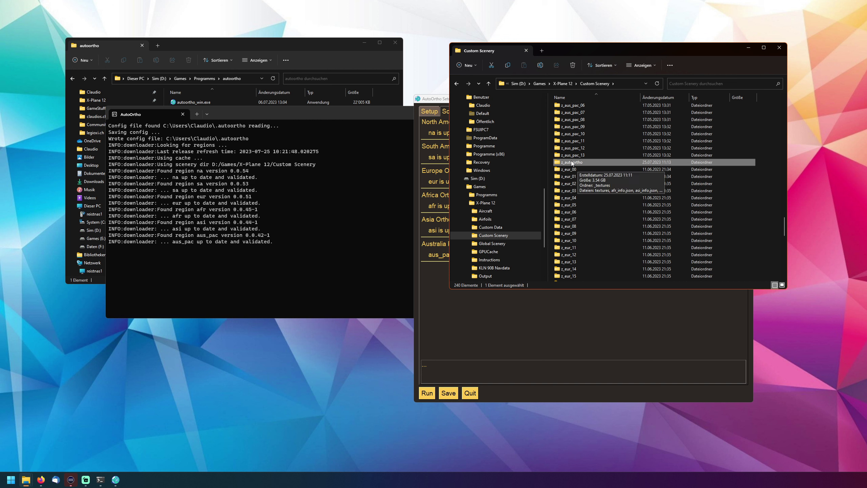
scroll(572, 185, "down", 15)
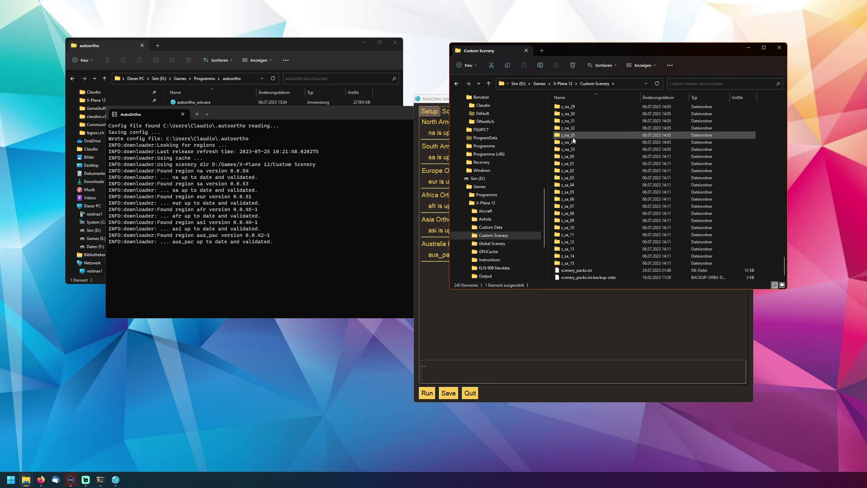
scroll(585, 229, "up", 1)
scroll(585, 229, "up", 15)
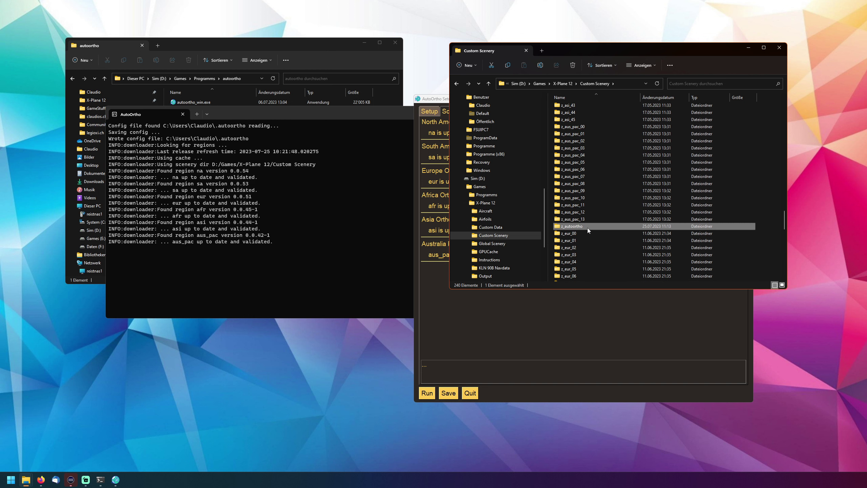
scroll(578, 236, "up", 10)
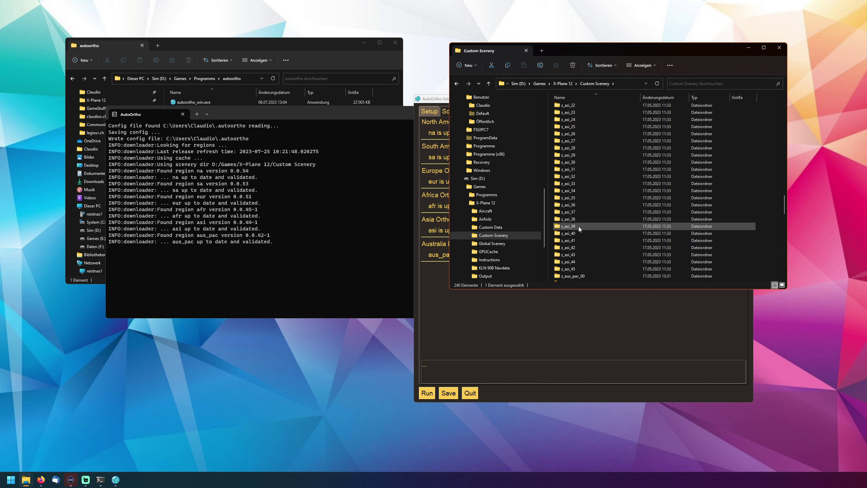
scroll(584, 184, "up", 15)
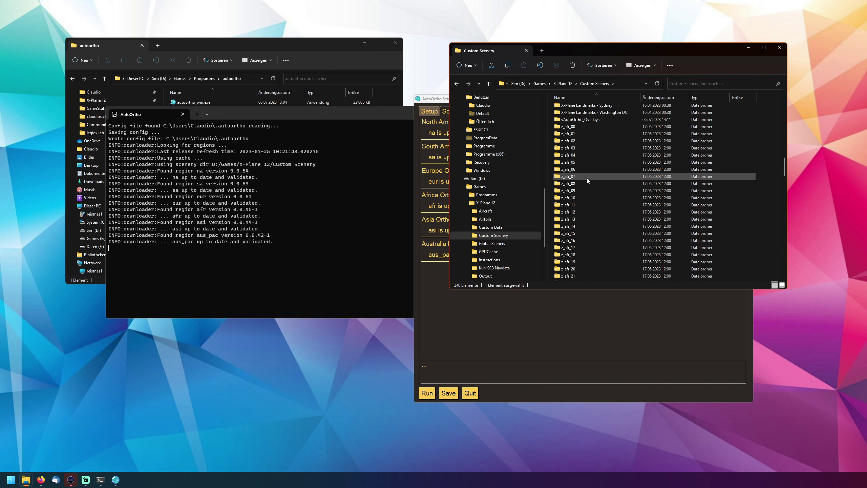
scroll(587, 181, "up", 7)
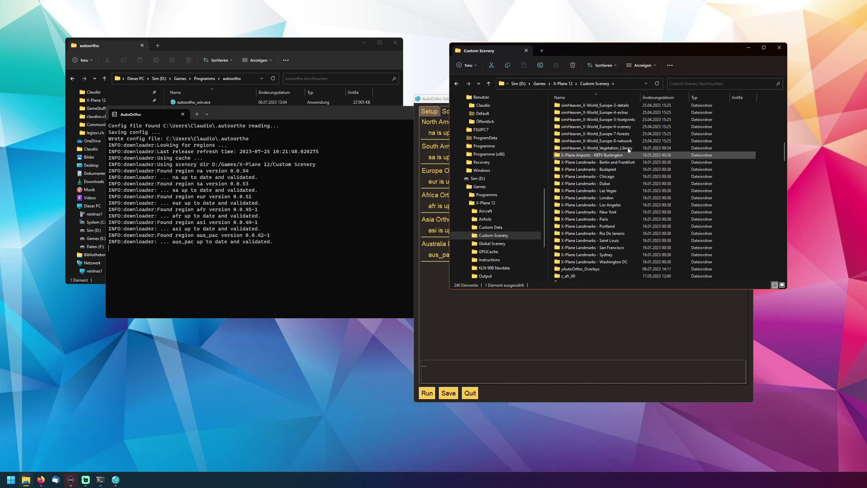
scroll(611, 167, "up", 7)
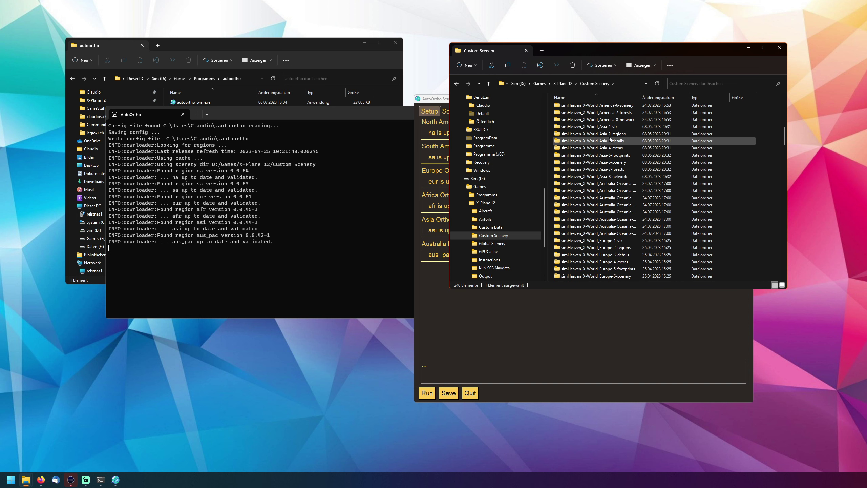
scroll(600, 113, "up", 4)
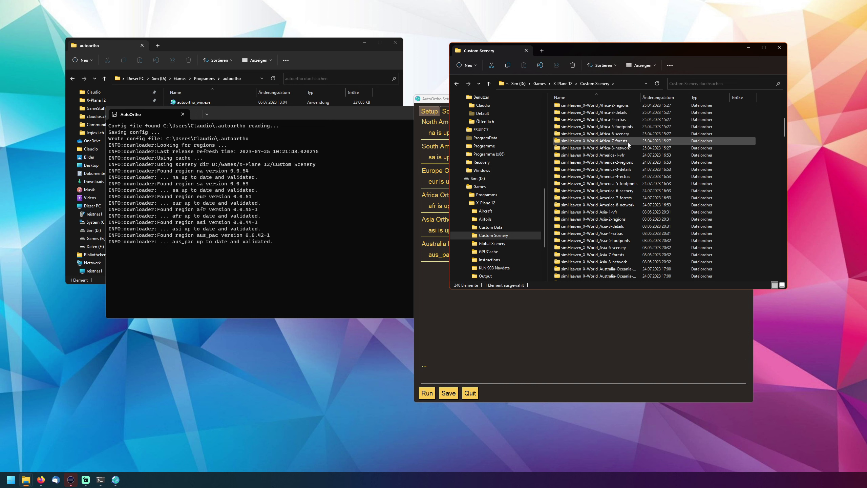
Open the scenery_packs.ini file from the Custom Scenery folder in Notepad++.
scroll(604, 157, "down", 15)
scroll(595, 169, "down", 5)
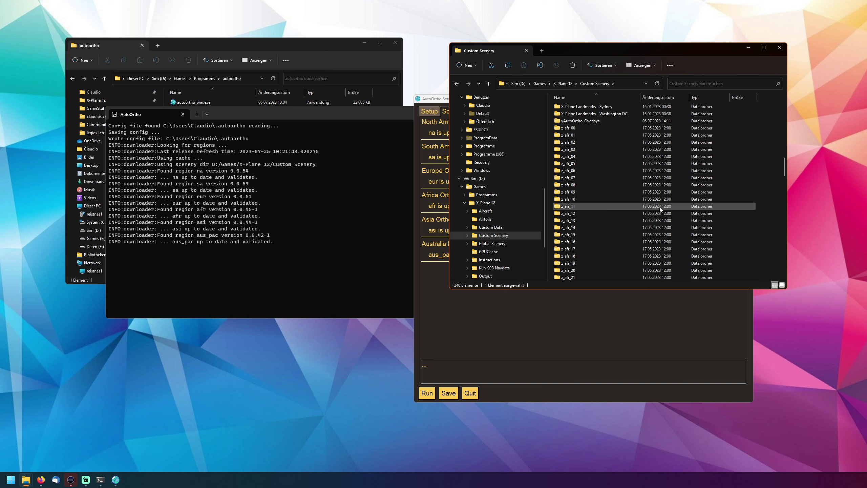
scroll(660, 207, "down", 20)
scroll(659, 206, "down", 5)
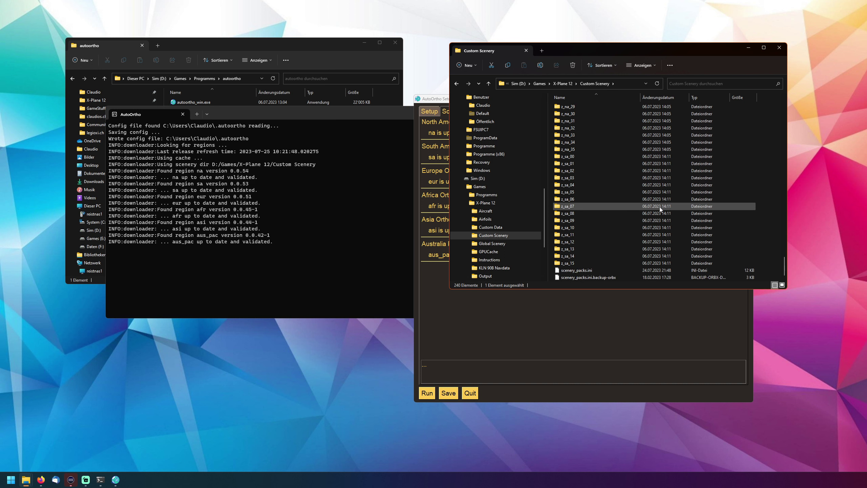
right_click(572, 270)
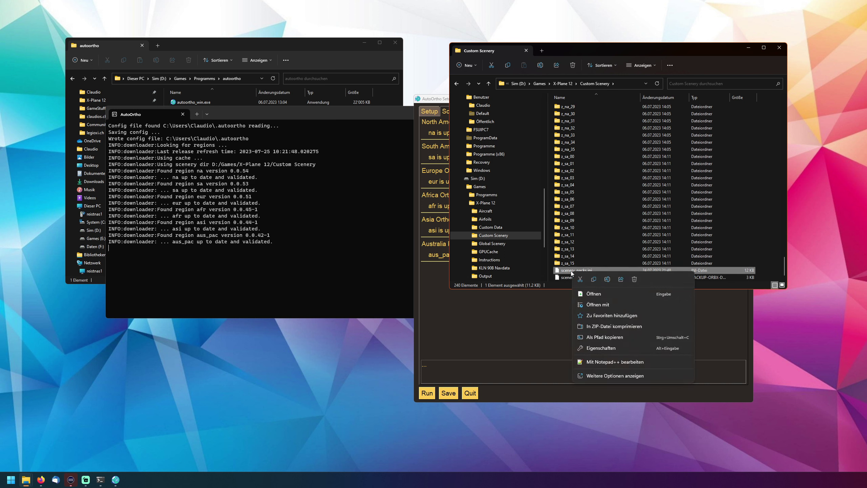
left_click(603, 361)
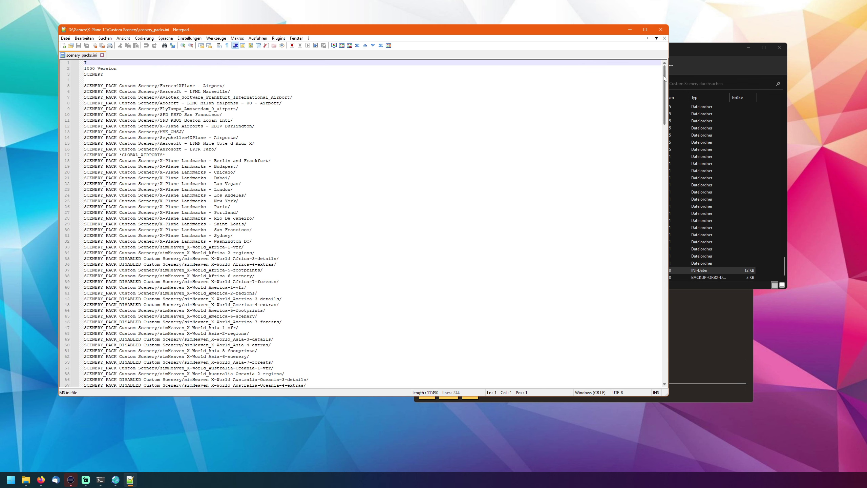
Enlarge the text and inspect the last scenery_packs.ini entries, highlighting the z_sa_15 line and the DISABLED flag of z_autoortho.
left_click_drag(665, 78, 671, 290)
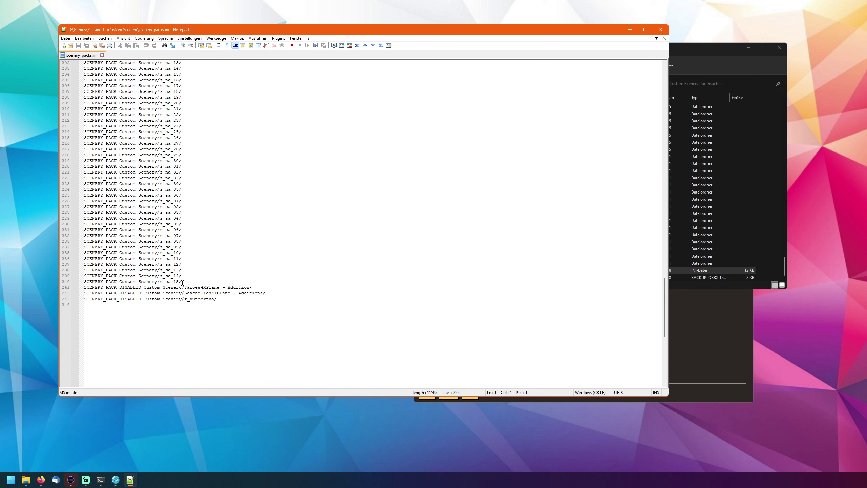
left_click_drag(183, 282, 98, 283)
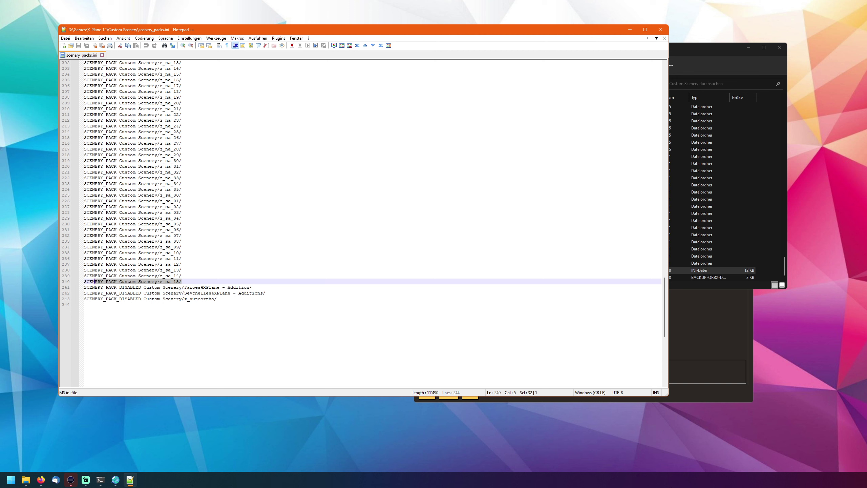
left_click_drag(222, 300, 184, 300)
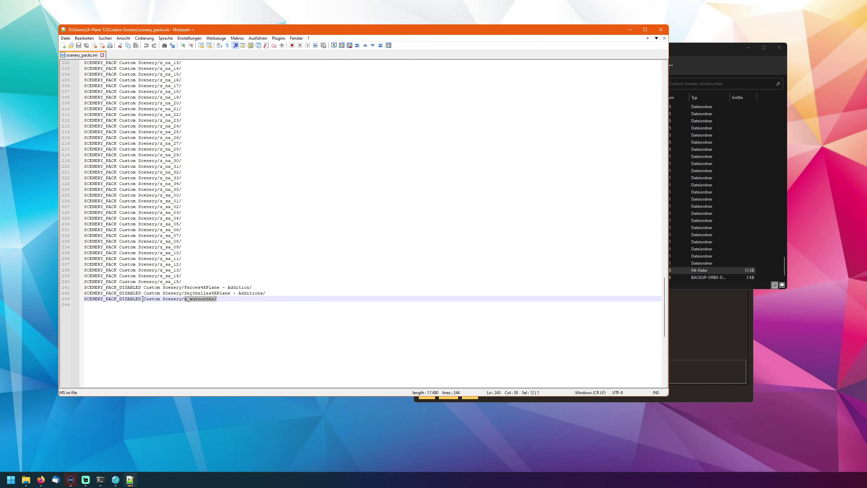
left_click_drag(120, 299, 144, 299)
scroll(202, 284, "up", 5, "ctrl")
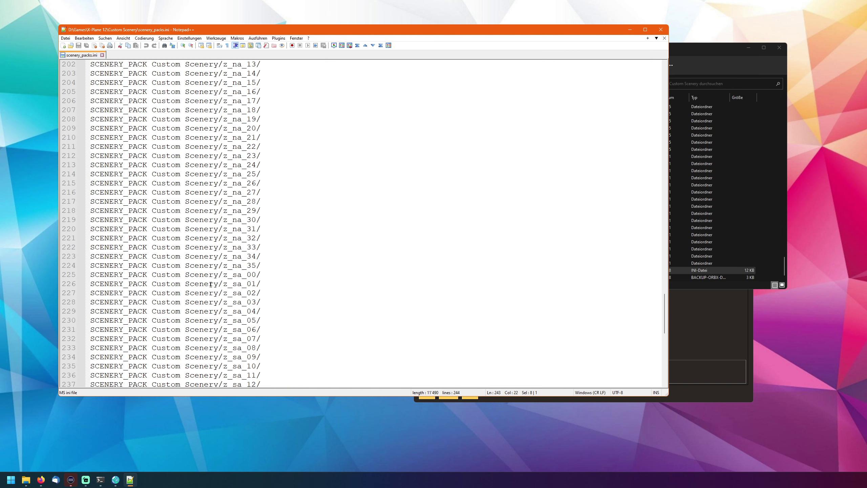
scroll(211, 284, "down", 4)
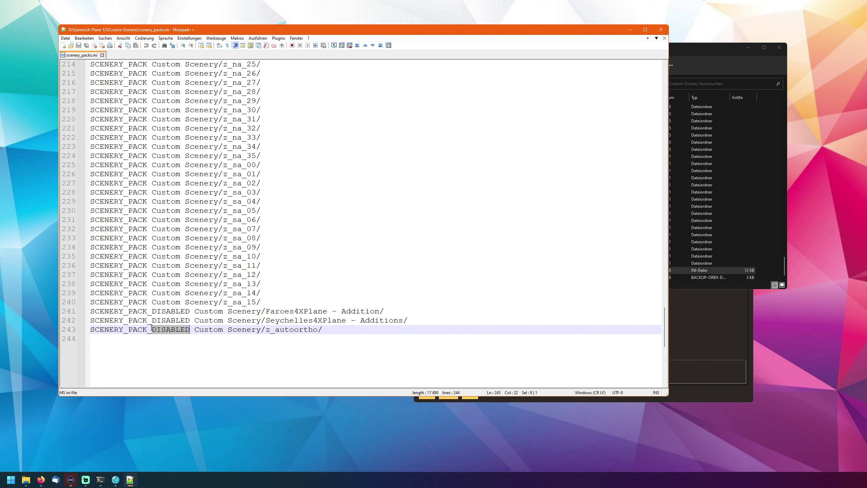
Check the order of the Seychelles4XPlane - Terrain entry and the z_afr and z_asi ortho entries, and close scenery_packs.ini.
scroll(277, 327, "up", 20)
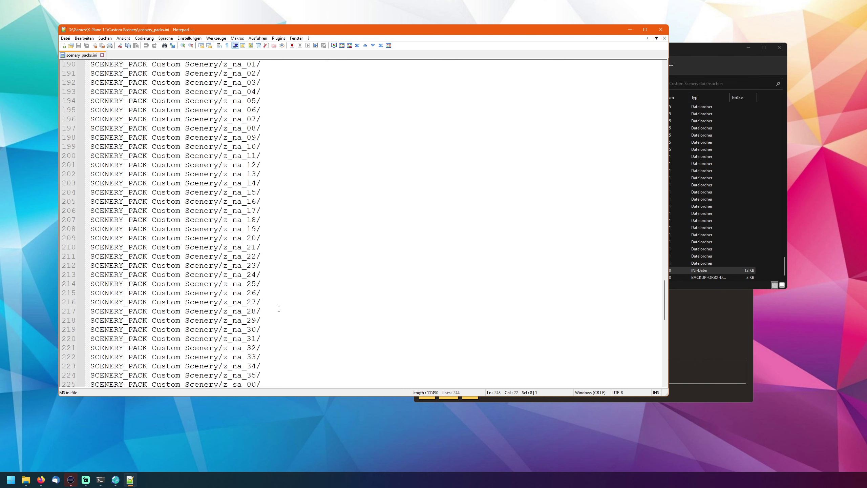
scroll(272, 285, "up", 8)
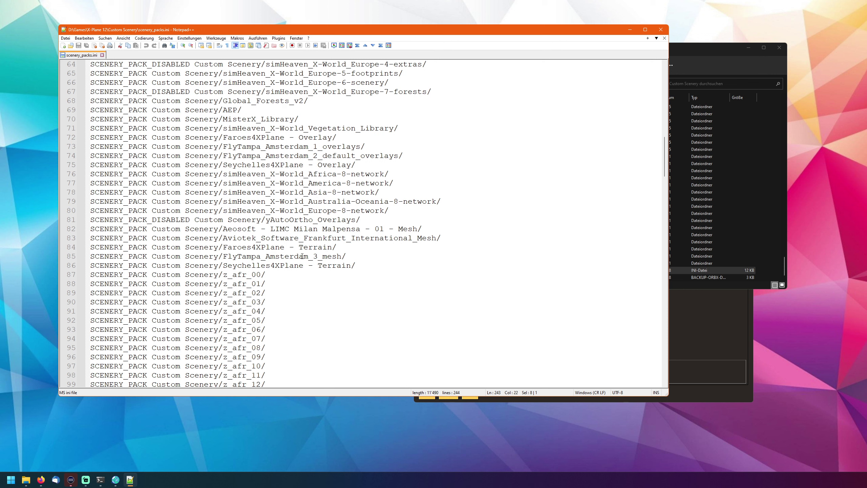
left_click_drag(363, 266, 200, 266)
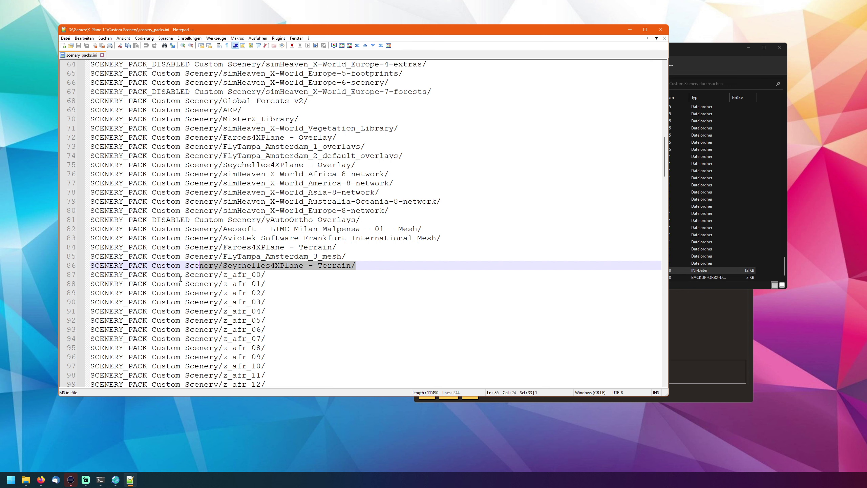
left_click_drag(224, 275, 271, 273)
scroll(238, 284, "down", 18)
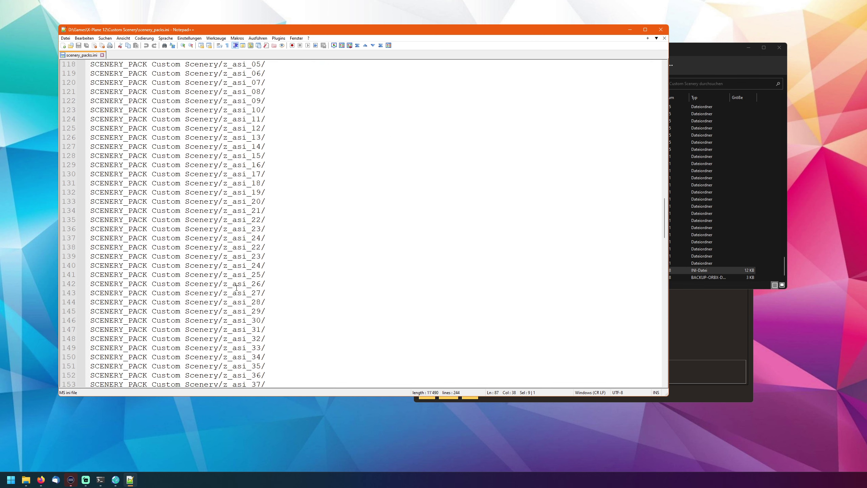
key("alt+F4")
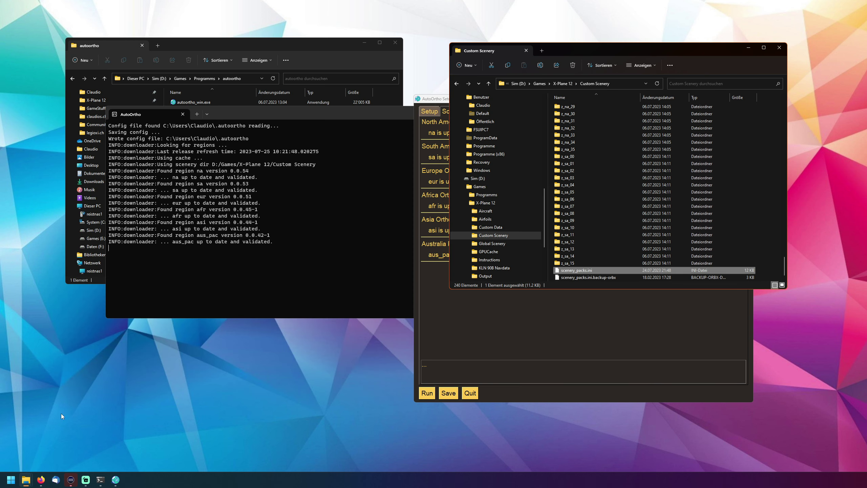
Launch xOrganizer 12 from the X Plane app group and dismiss its scan results.
left_click(11, 480)
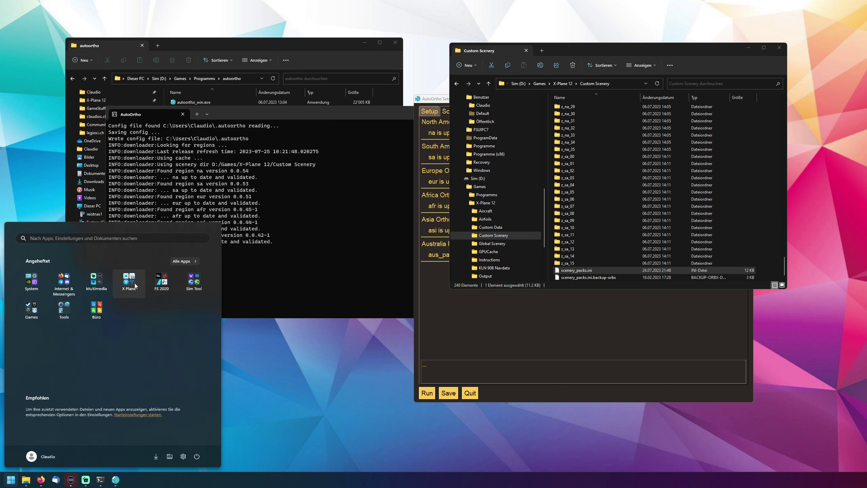
left_click(137, 285)
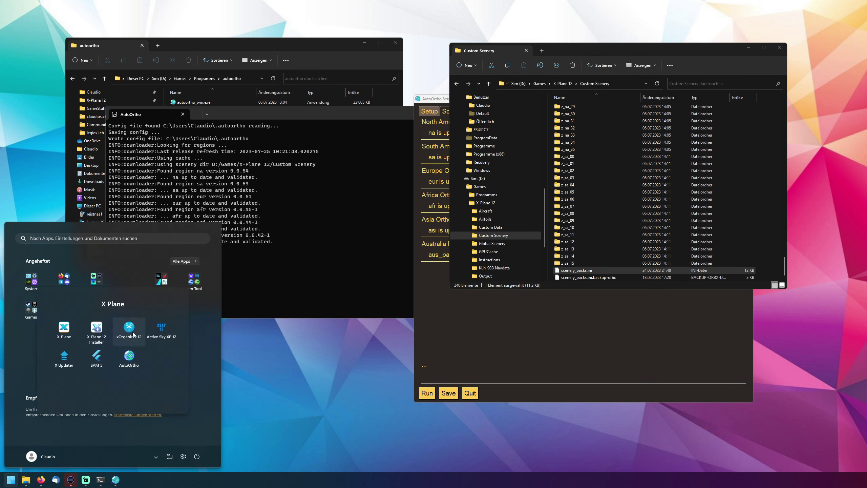
left_click(324, 290)
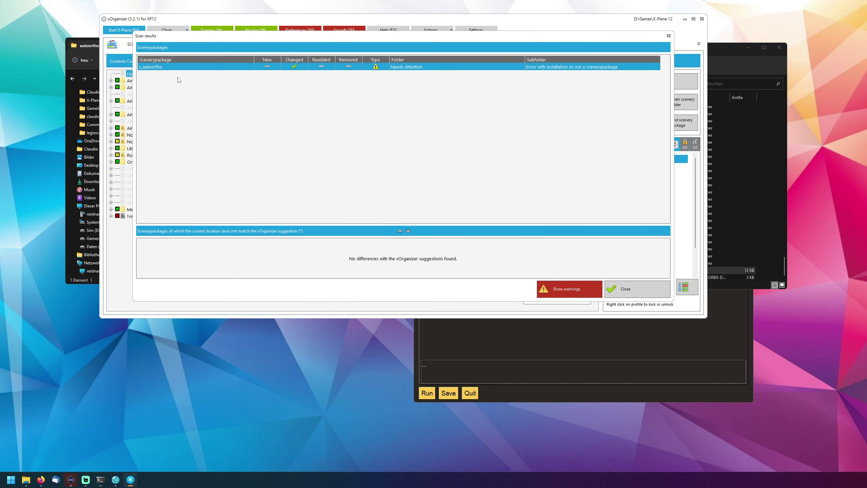
left_click(637, 289)
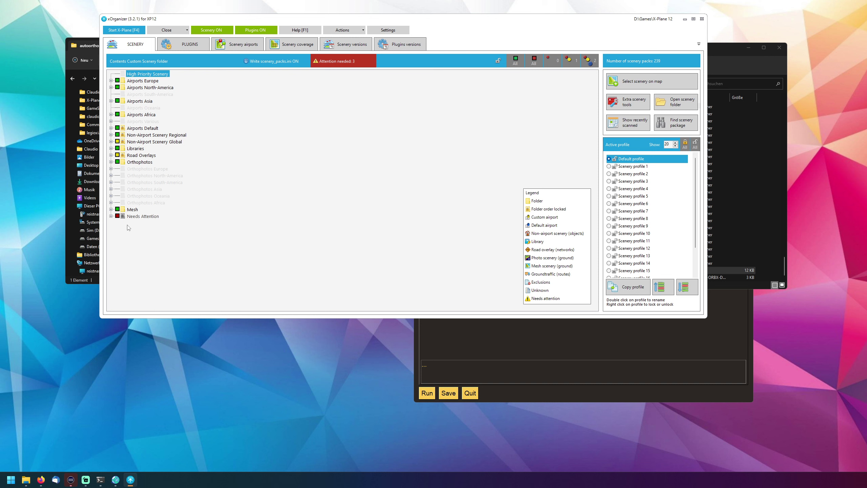
Expand Needs Attention and its installation-error group, and inspect the Faroes4XPlane, Seychelles4XPlane and z_autoortho entries.
left_click(111, 215)
left_click(117, 236)
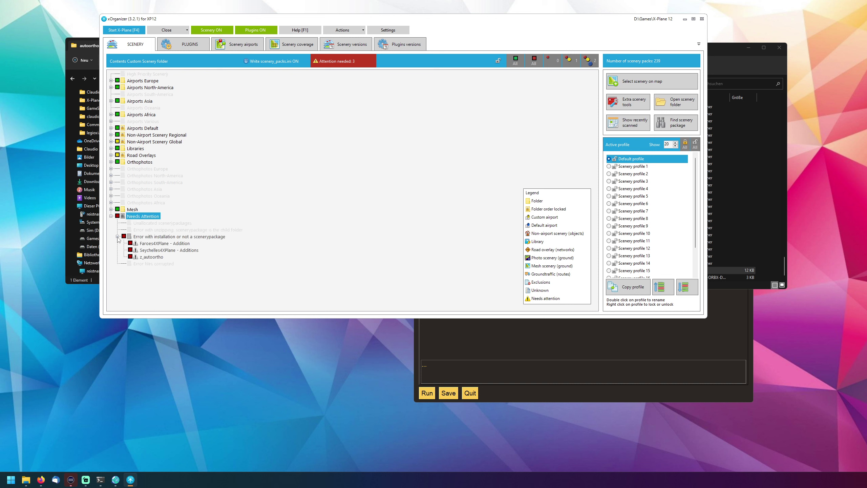
left_click(142, 237)
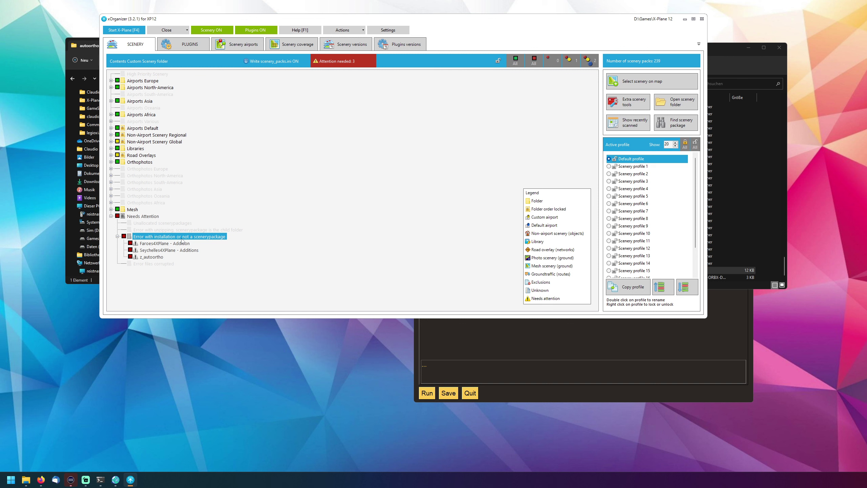
left_click(153, 251)
left_click(163, 244)
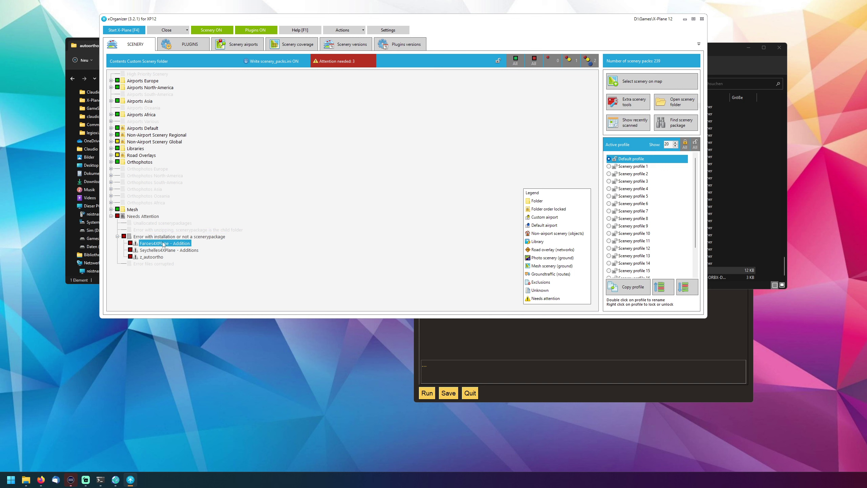
left_click(189, 252)
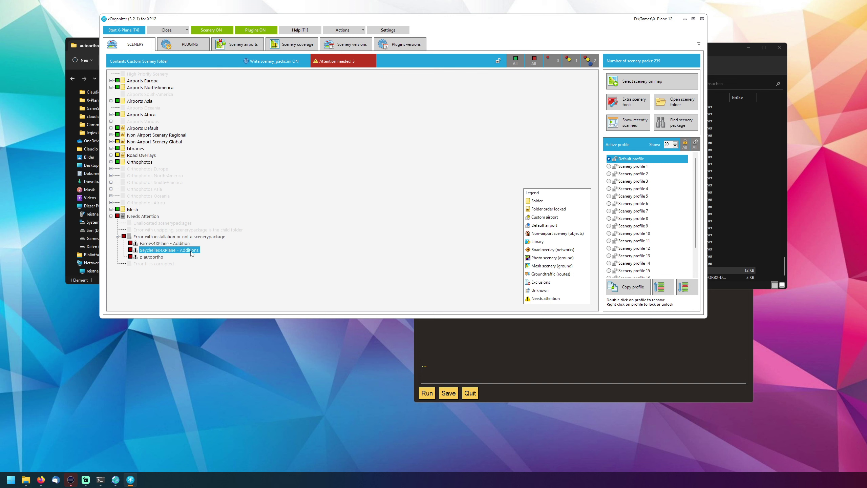
left_click(177, 245)
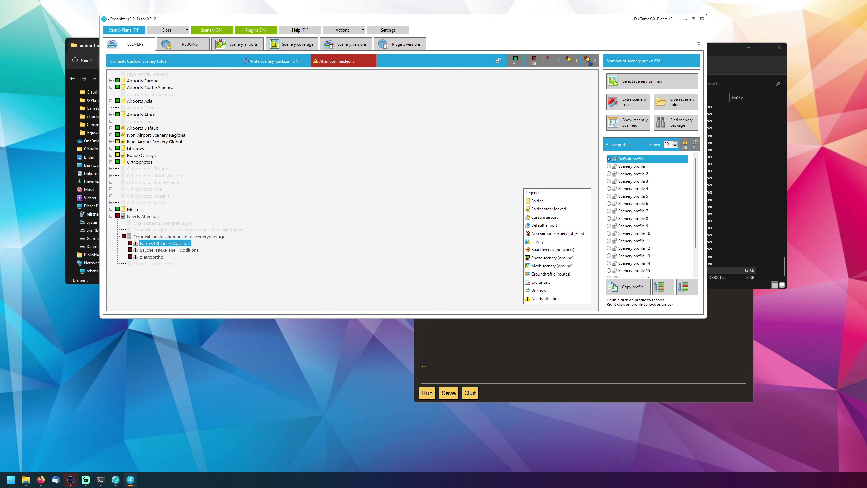
left_click(152, 259)
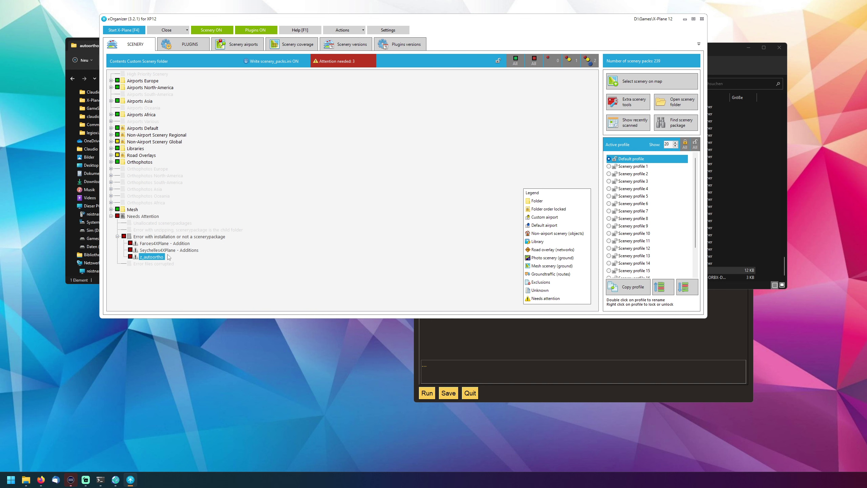
Switch back to the Custom Scenery window in File Explorer and open the z_autoortho folder.
left_click(772, 221)
scroll(655, 224, "up", 15)
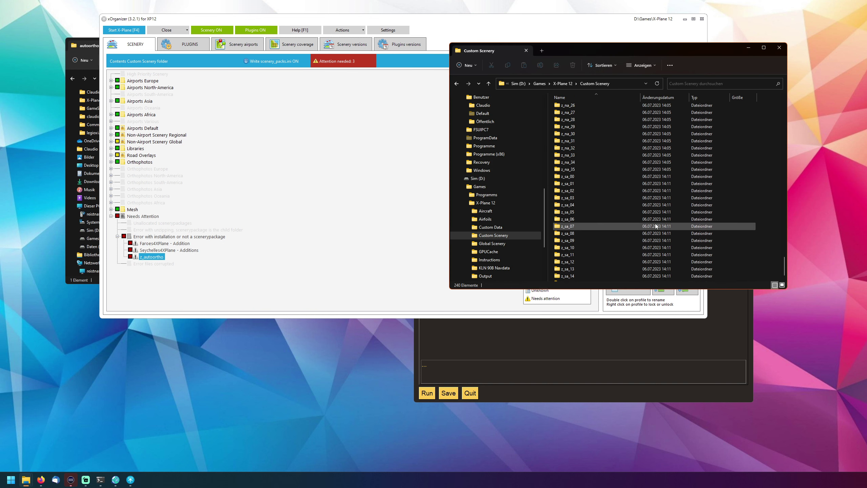
double_click(572, 247)
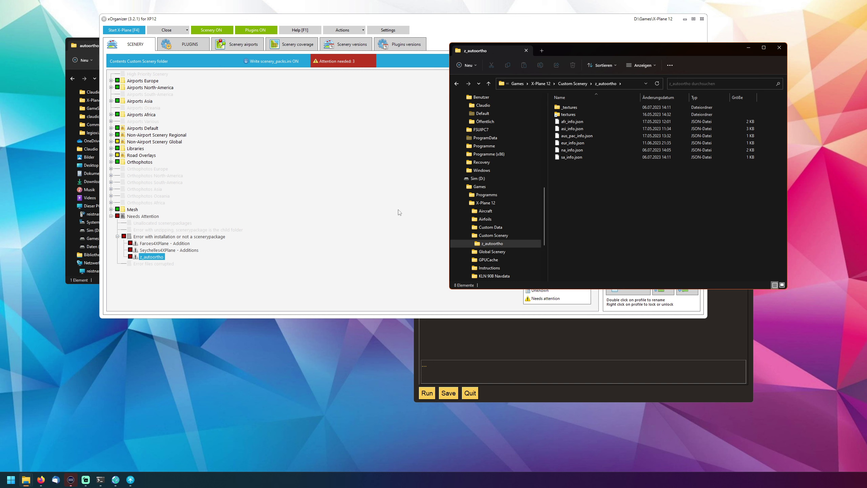
Switch to xOrganizer, expand Mesh and its AutoOrtho group, and inspect the z_afr, z_asi, z_aus_pac, z_eur and z_na entries.
left_click(282, 284)
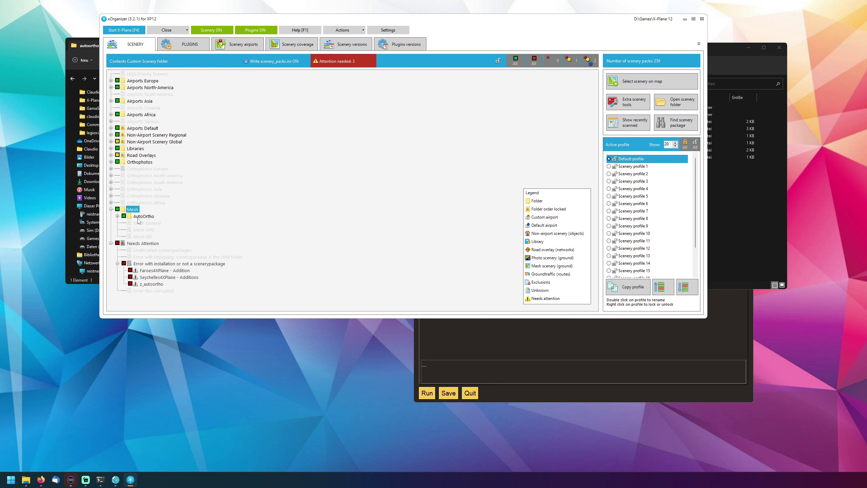
left_click(117, 216)
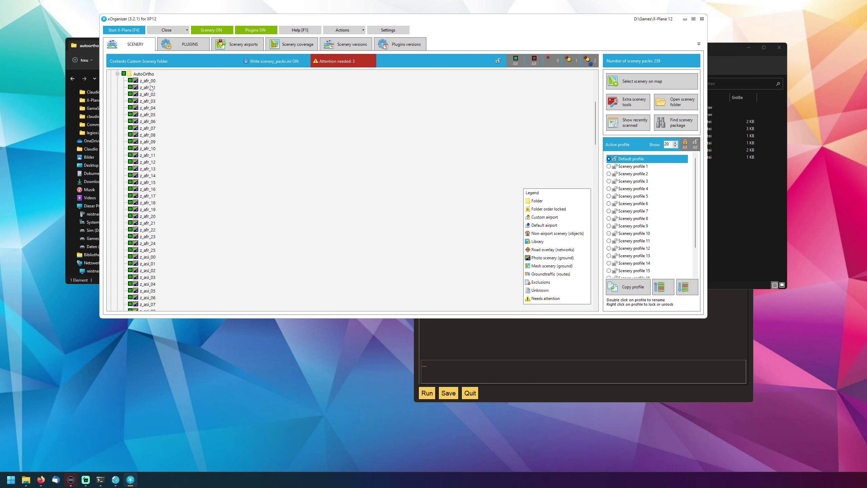
scroll(152, 94, "down", 20)
scroll(142, 167, "down", 13)
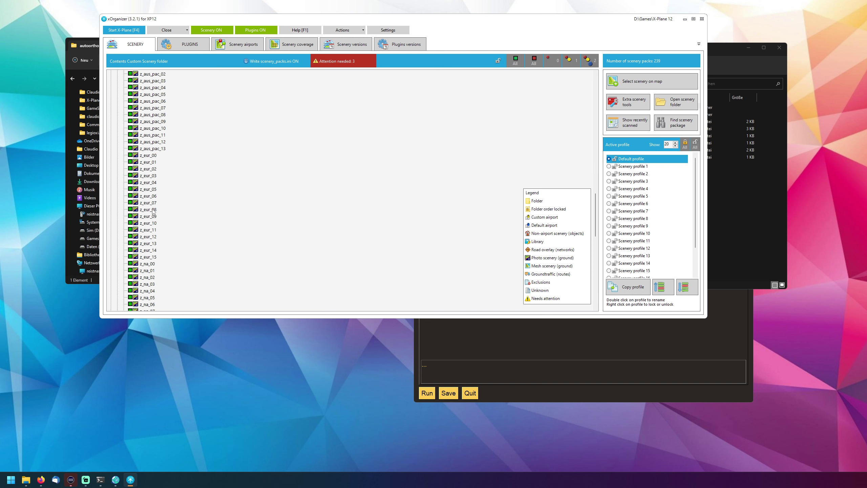
scroll(153, 215, "up", 20)
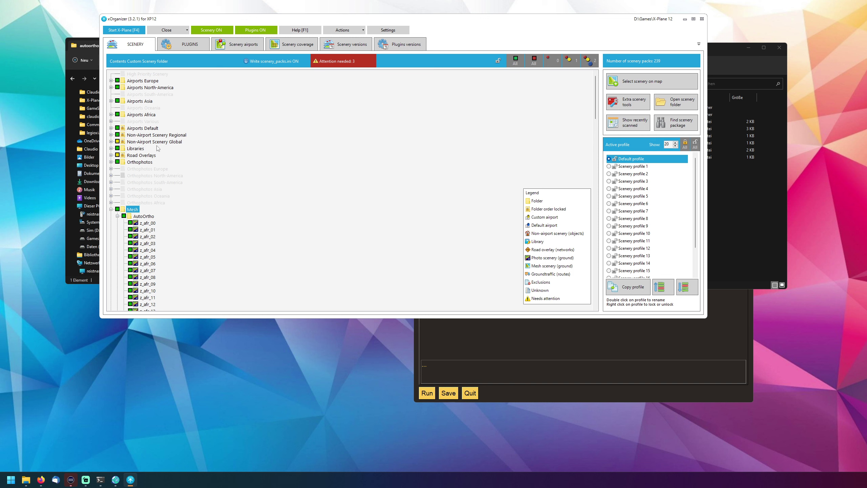
Expand Road Overlays with its Ortho4xp and SimHeaven groups, and inspect the yAutoOrtho_Overlays and simHeaven network entries.
left_click(111, 155)
left_click(118, 182)
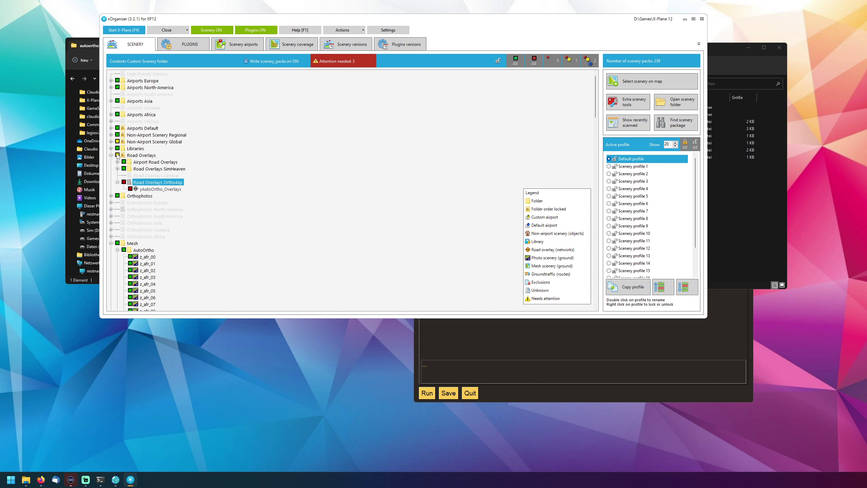
double_click(154, 168)
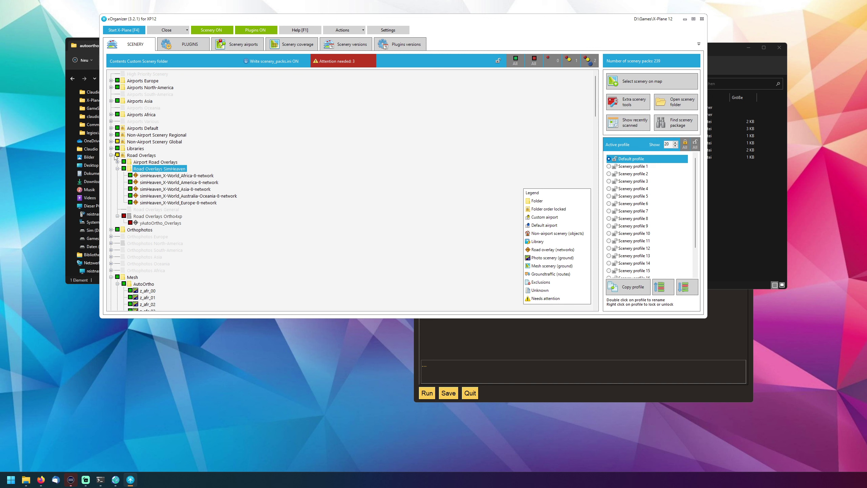
Expand Non-Airport Scenery Global, inspect the simHeaven_X-World_Europe layers in X-Europe, and collapse X-Europe again.
left_click(114, 142)
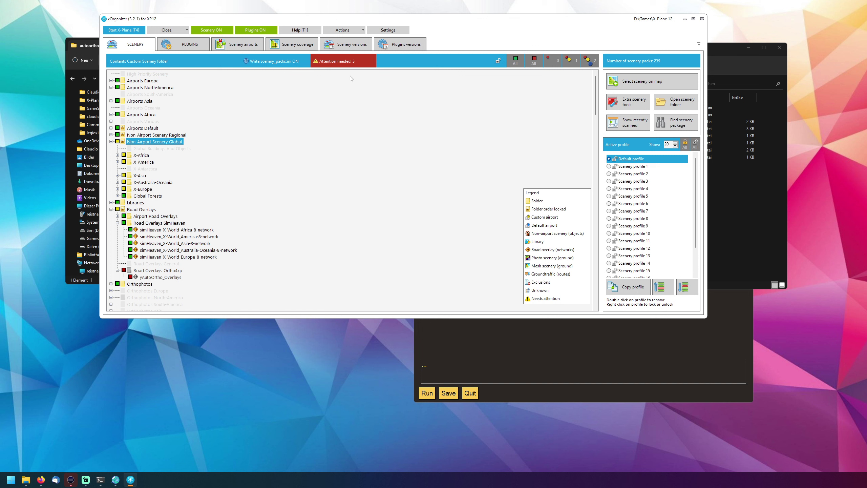
left_click(117, 189)
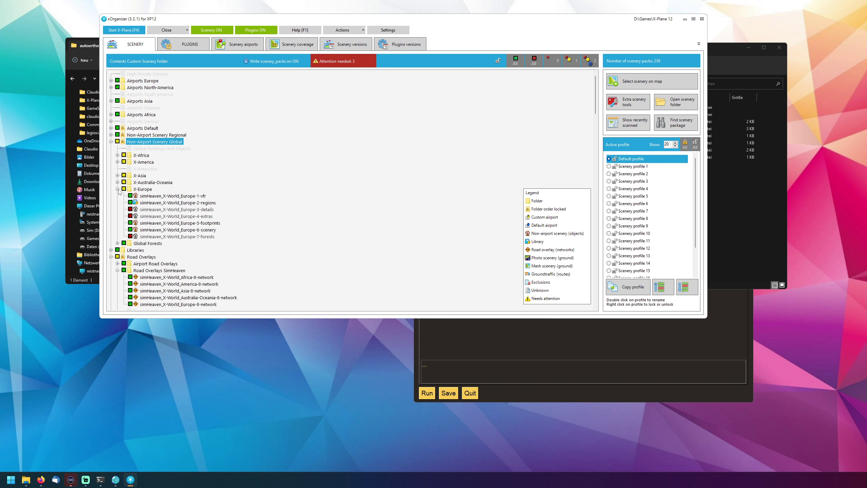
left_click(142, 189)
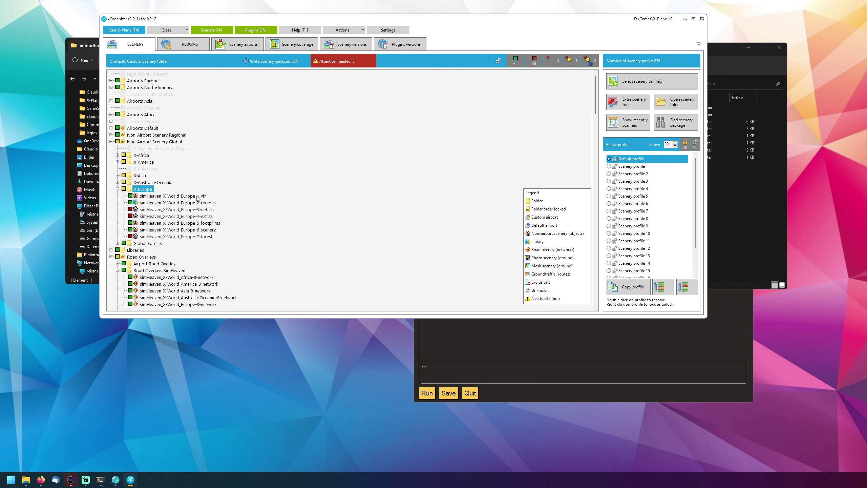
left_click(117, 189)
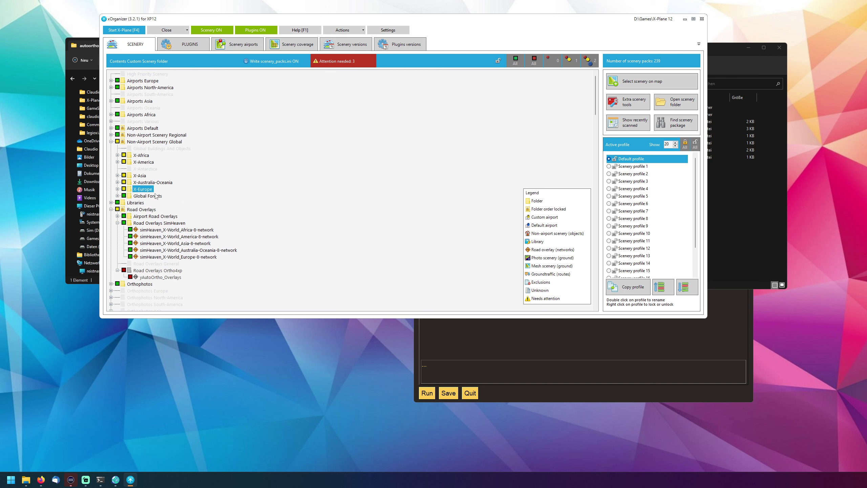
Check the order of the Road Overlays, Orthophotos and AutoOrtho mesh groups, and close xOrganizer.
scroll(146, 226, "down", 2)
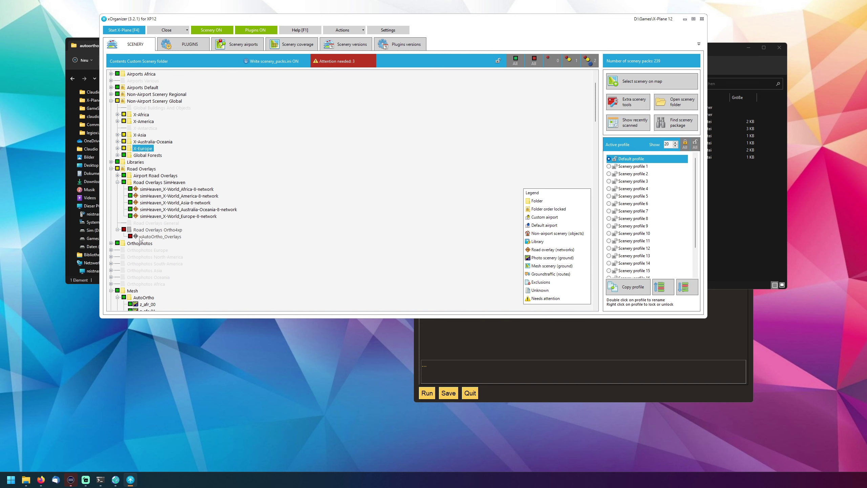
scroll(141, 239, "down", 7)
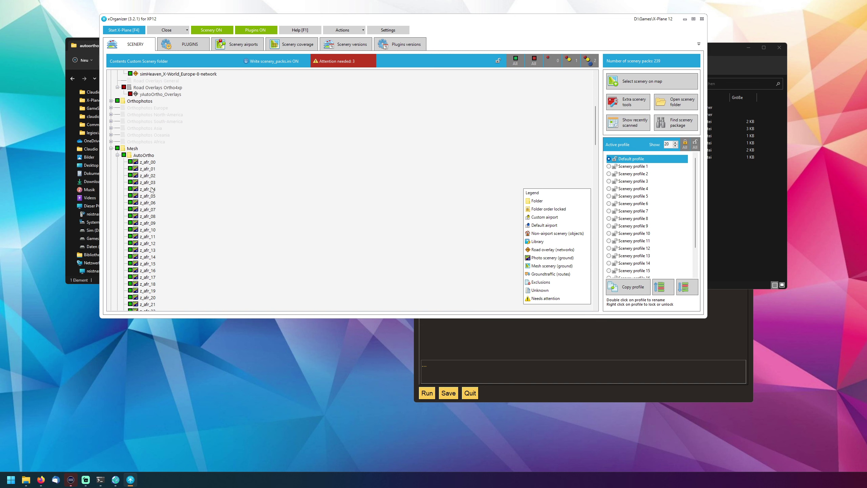
left_click(702, 19)
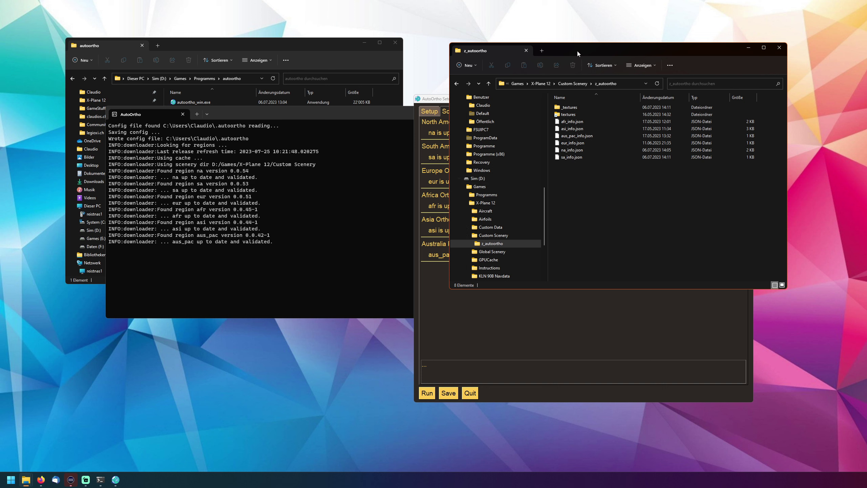
Switch to AutoOrtho Setup, run AutoOrtho from its Setup page, and allow autoortho_win.exe through the Windows Defender Firewall on private networks.
left_click(443, 99)
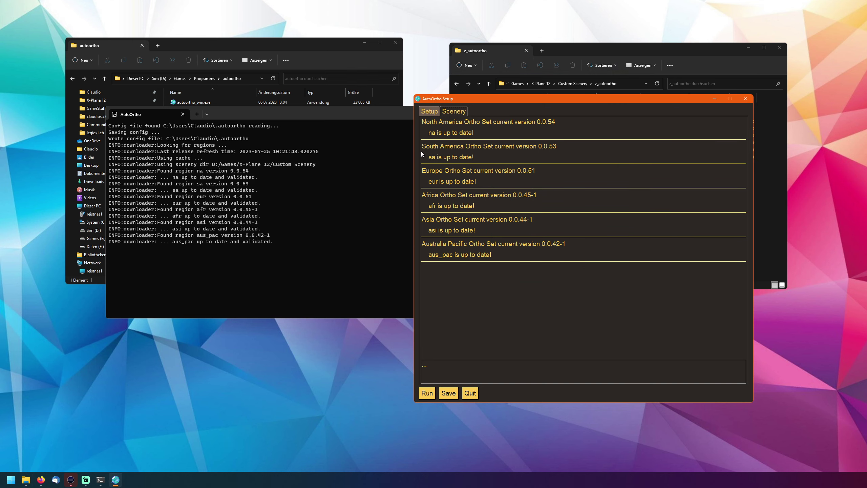
left_click(436, 115)
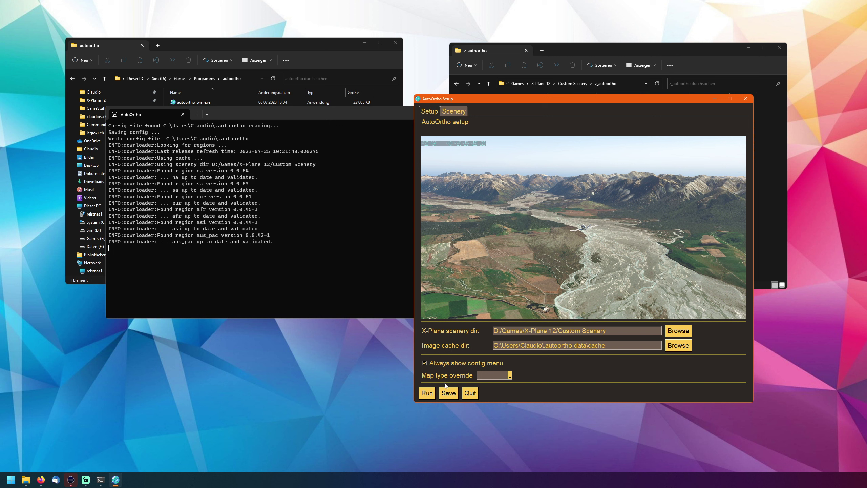
left_click(427, 394)
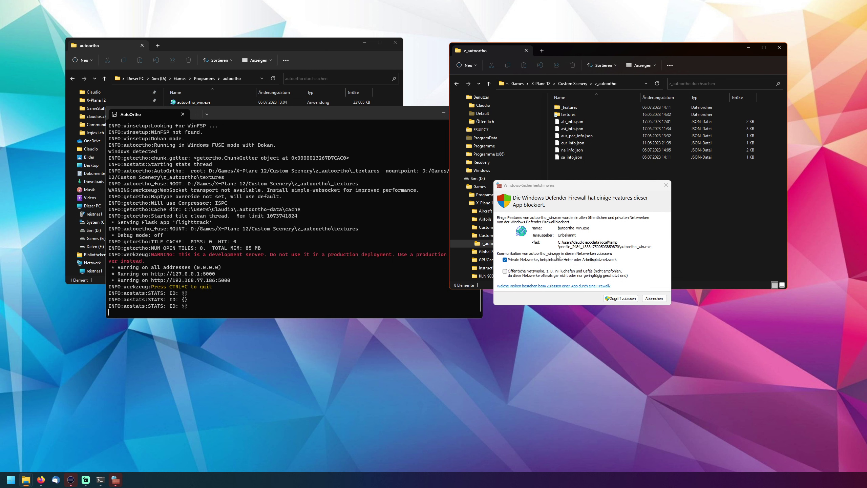
left_click_drag(545, 187, 382, 209)
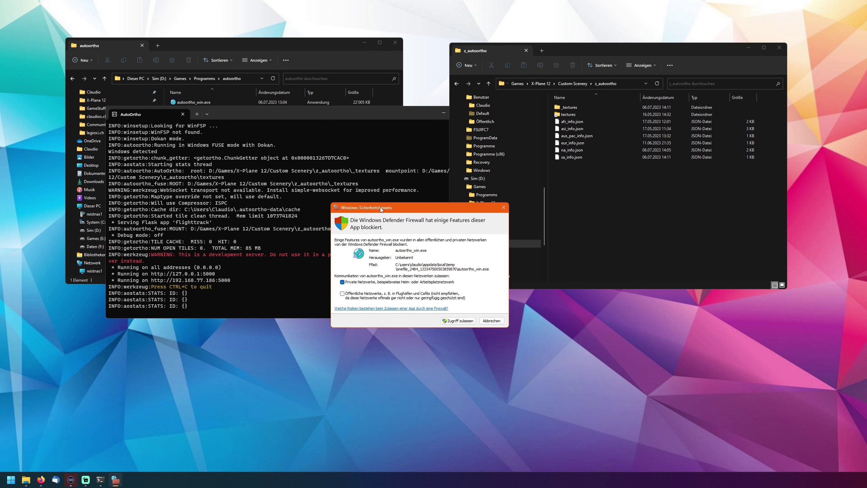
left_click(449, 321)
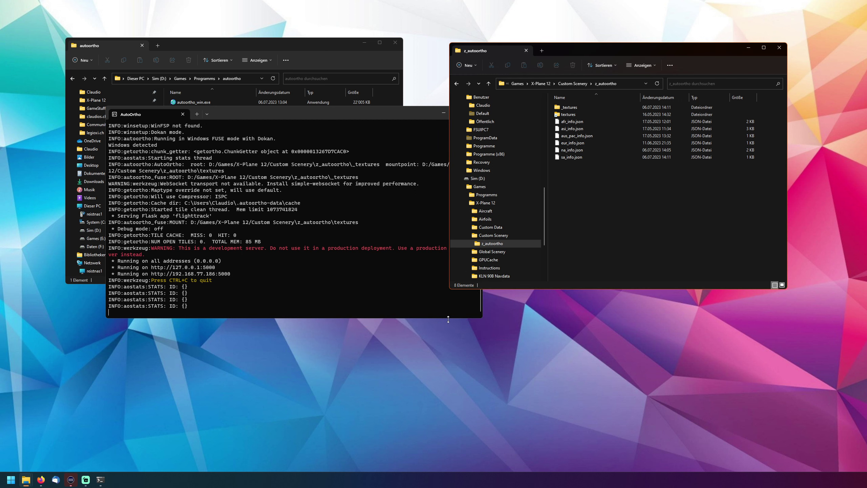
left_click_drag(286, 113, 383, 140)
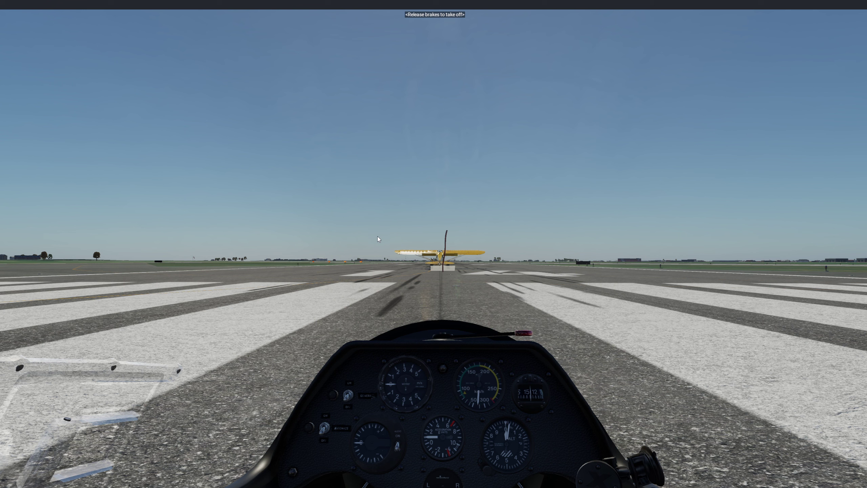
In the X-Plane map, raise the Schleicher ASK 21 to about 11,500 ft MSL and close the map.
key("m")
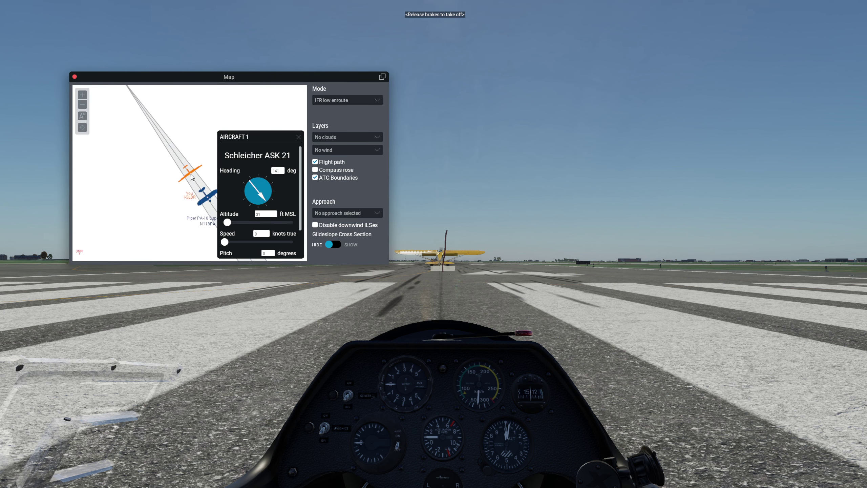
left_click_drag(227, 222, 244, 223)
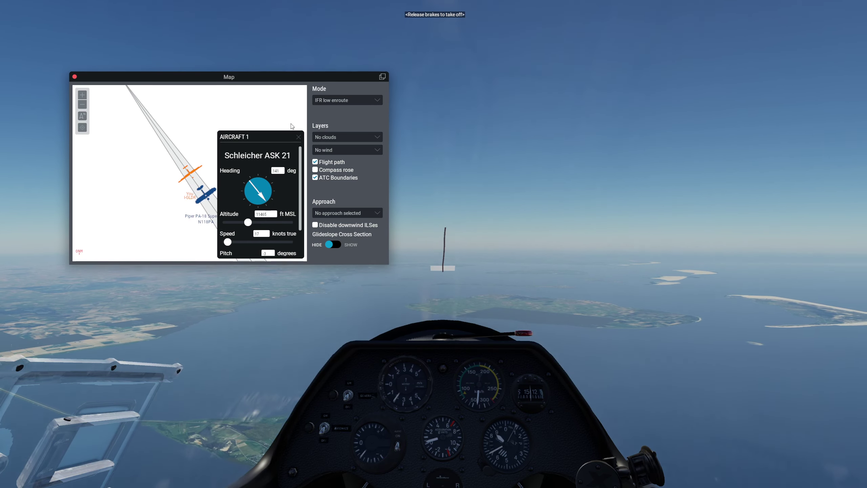
left_click_drag(244, 224, 250, 222)
key("m")
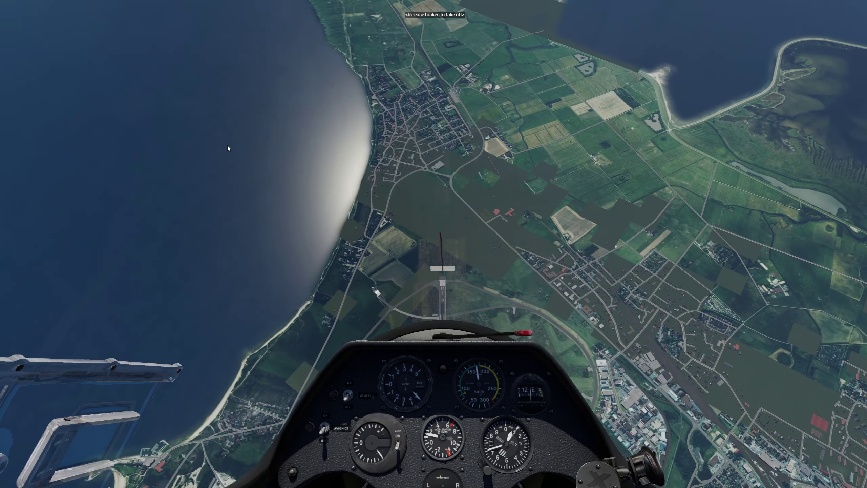
Show the glider from outside, release its tow line, and examine the ortho scenery along the coast.
key("shift+8")
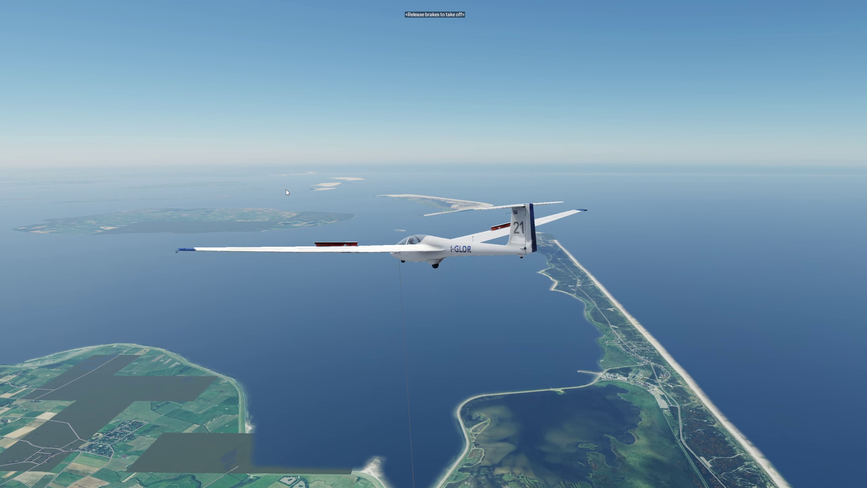
key("space")
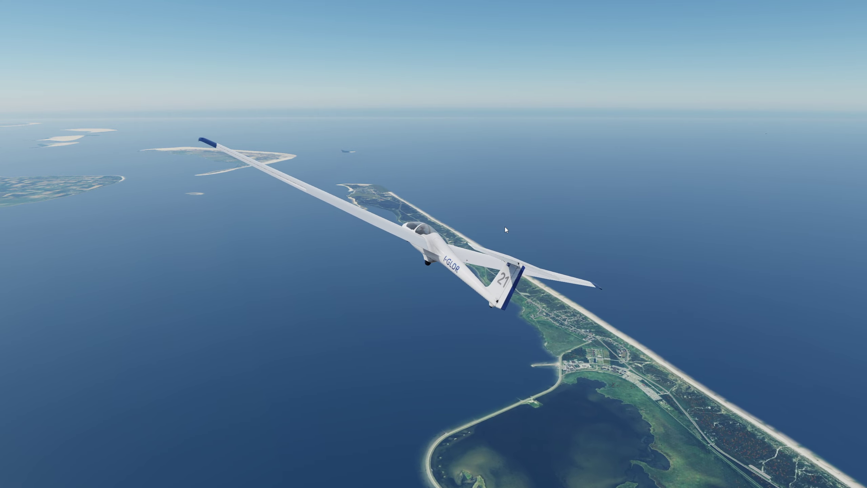
left_click_drag(505, 226, 645, 249)
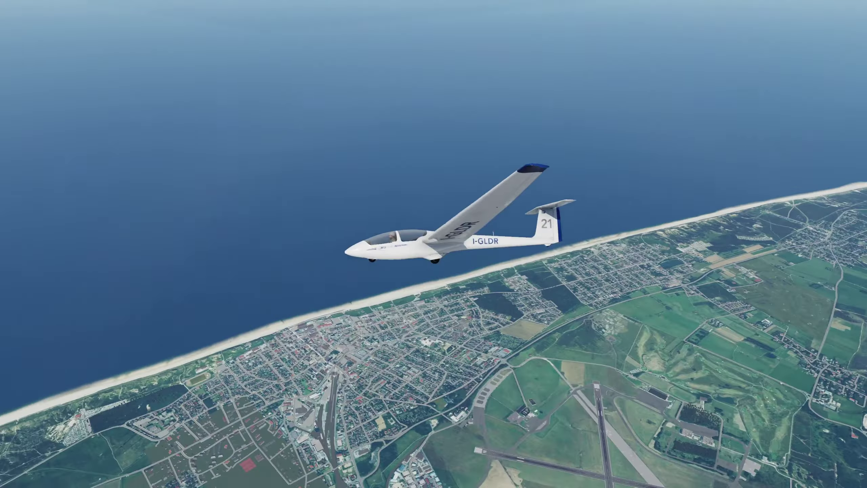
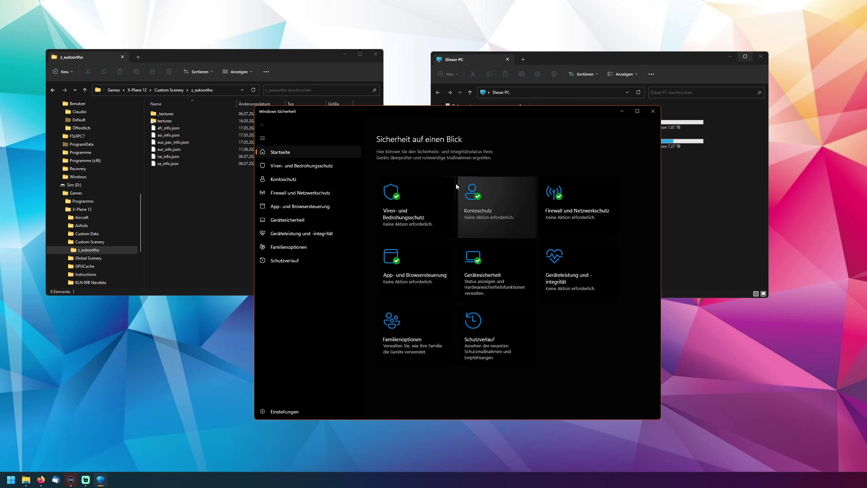
In Windows-Sicherheit, open the Ausschlüsse of Viren- und Bedrohungsschutz, view the autoortho exclusions and the exclusion types offered, and dismiss the choice.
left_click(423, 196)
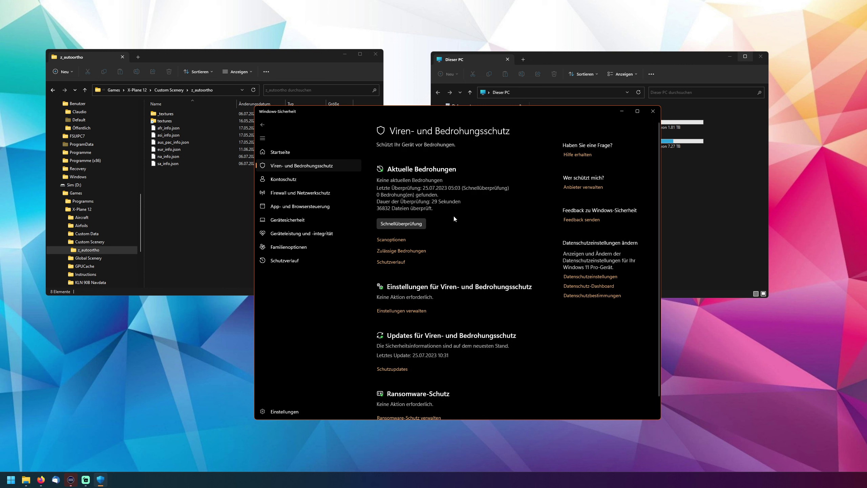
scroll(440, 187, "down", 1)
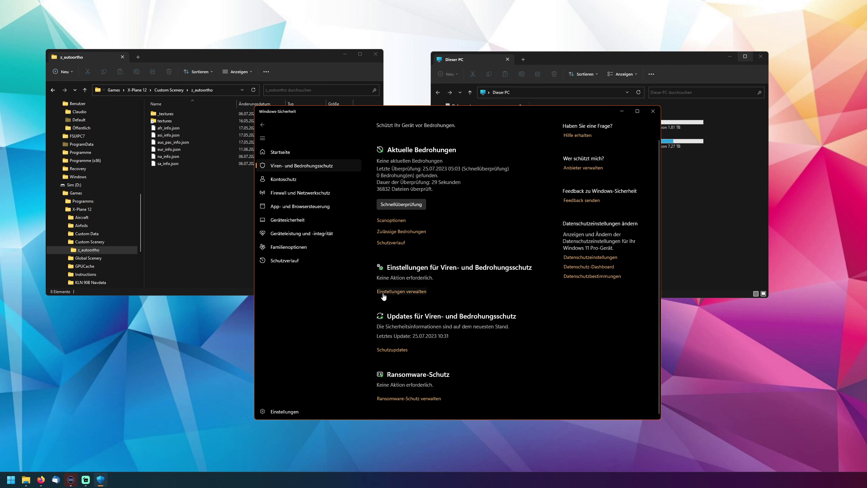
left_click(410, 290)
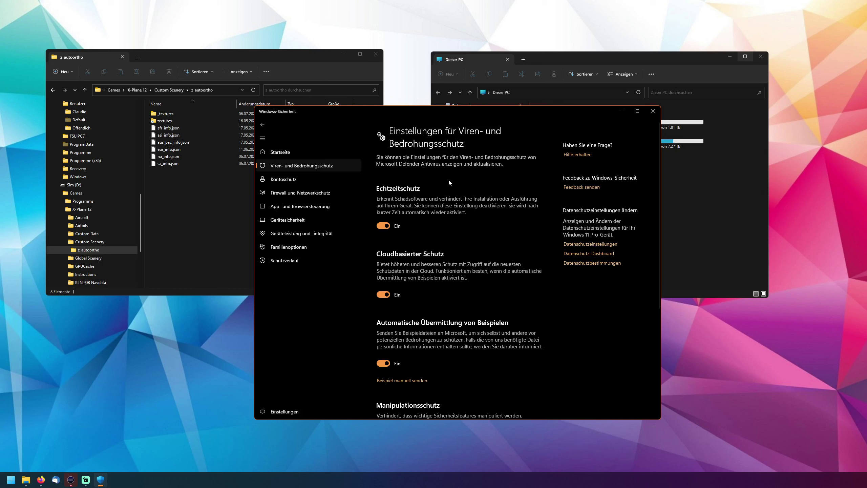
scroll(447, 164, "down", 2)
scroll(444, 127, "up", 2)
scroll(453, 135, "down", 8)
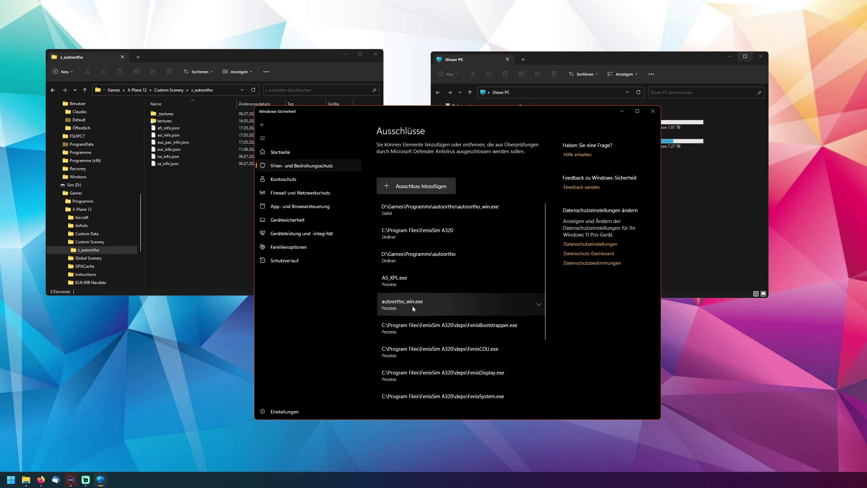
left_click(429, 186)
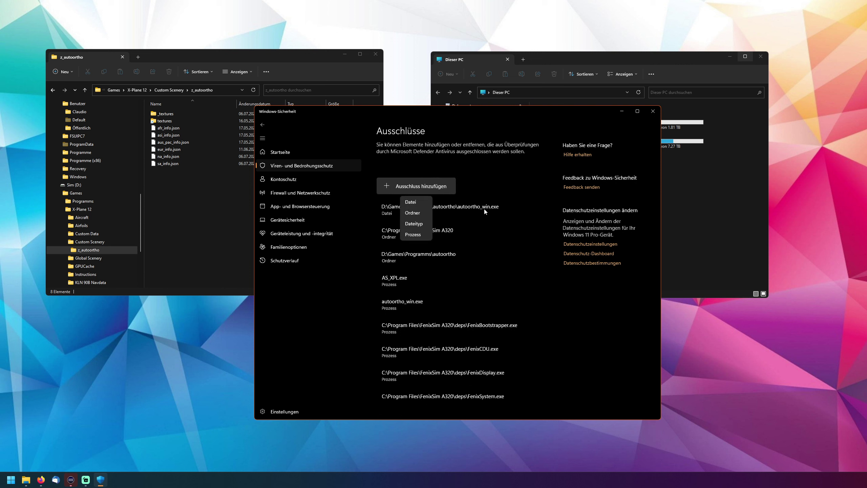
left_click(305, 296)
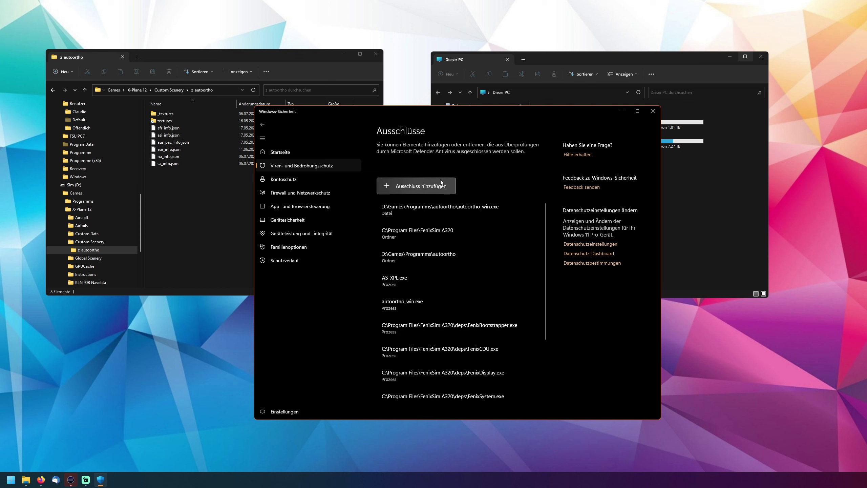
Open the Schutzverlauf, examine the autoortho_win.exe path in the restored threat of 15.07.2023 21:55, and close Windows-Sicherheit.
left_click(284, 260)
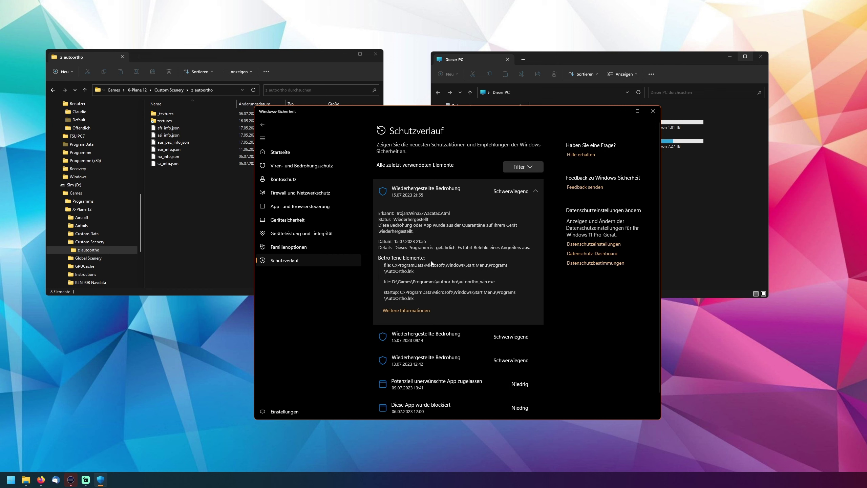
left_click_drag(398, 282, 471, 282)
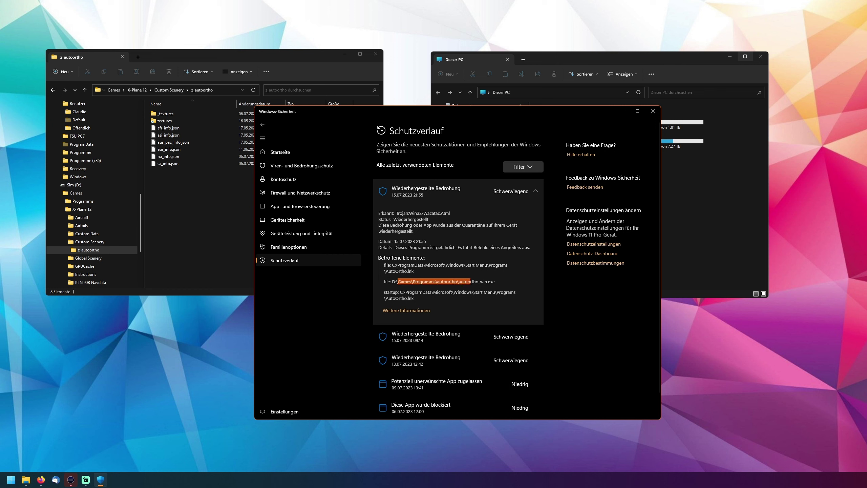
left_click(482, 282)
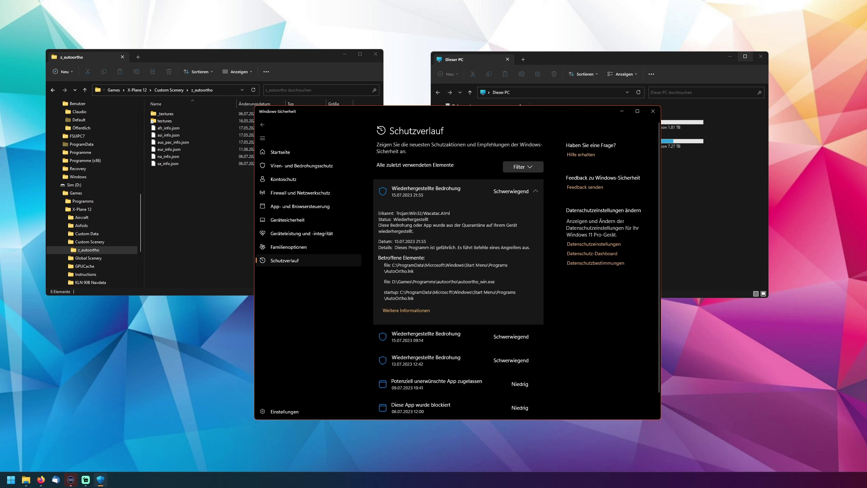
left_click_drag(458, 283, 492, 282)
left_click_drag(497, 283, 460, 282)
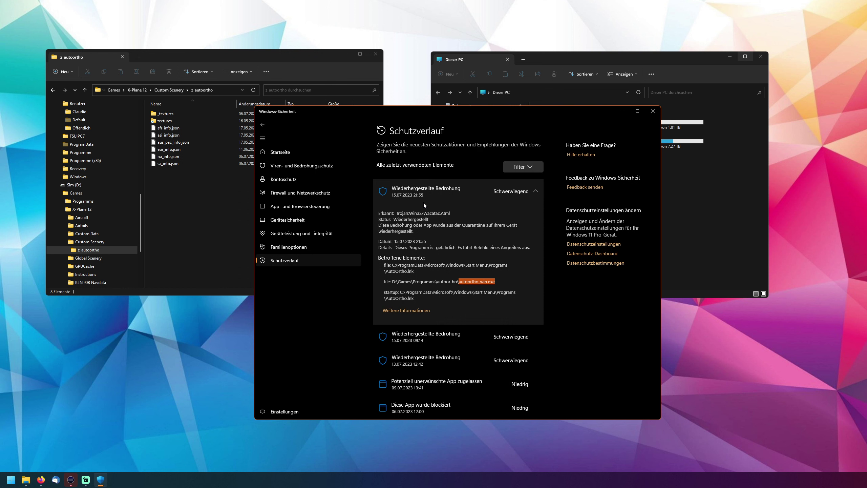
left_click(653, 111)
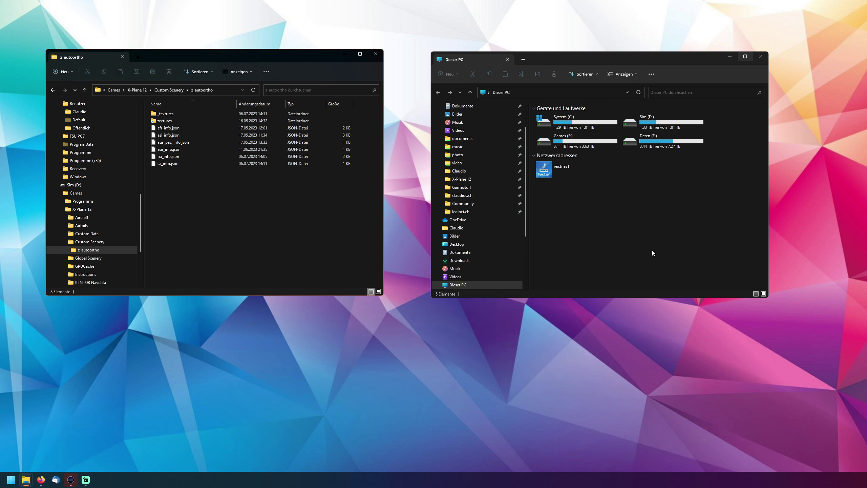